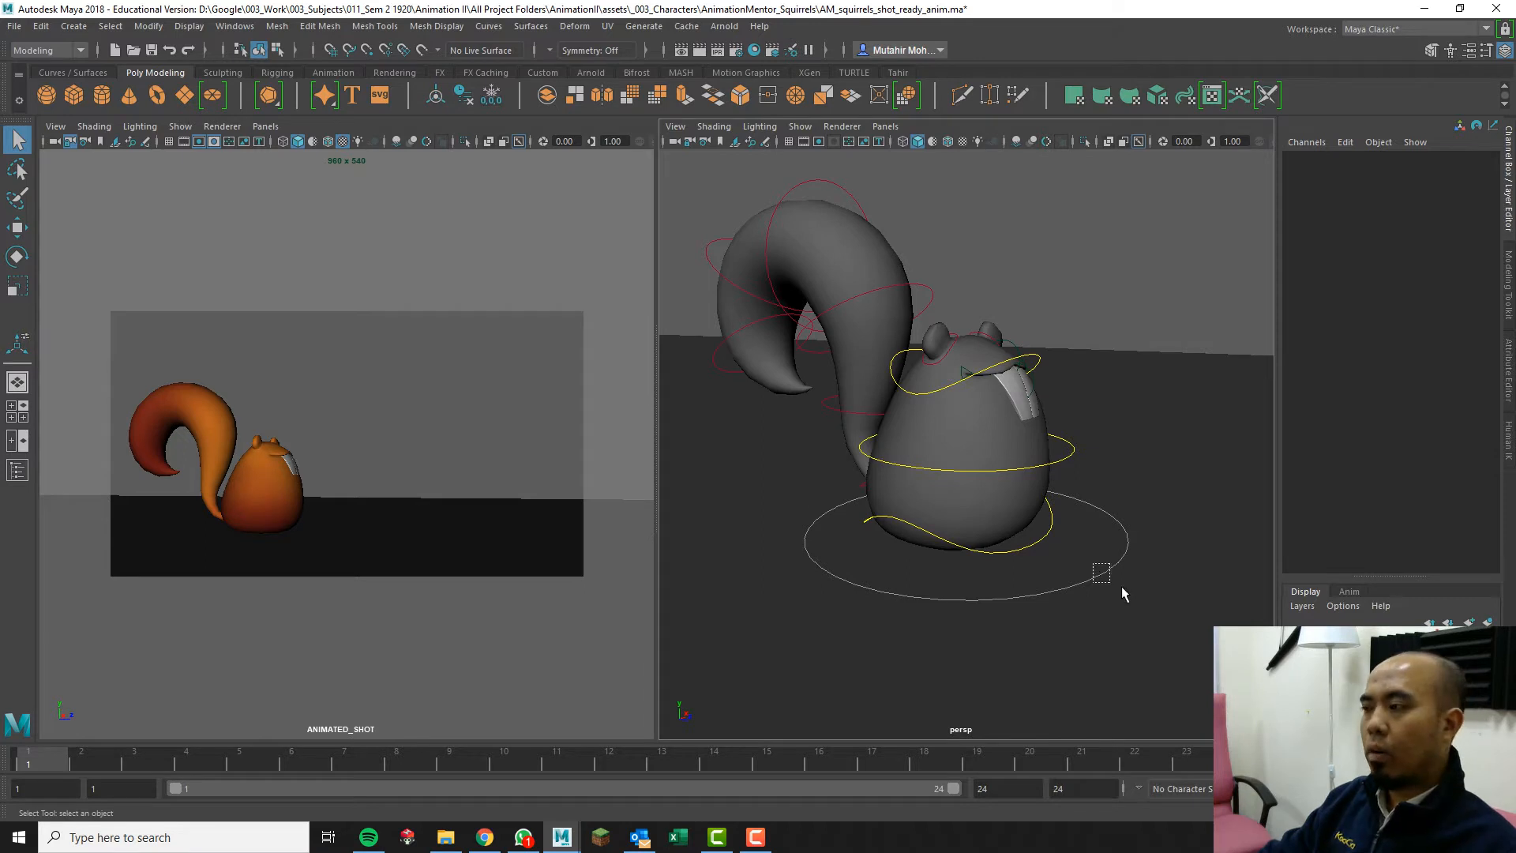
left_click_drag(1121, 586, 1119, 584)
left_click(1049, 524)
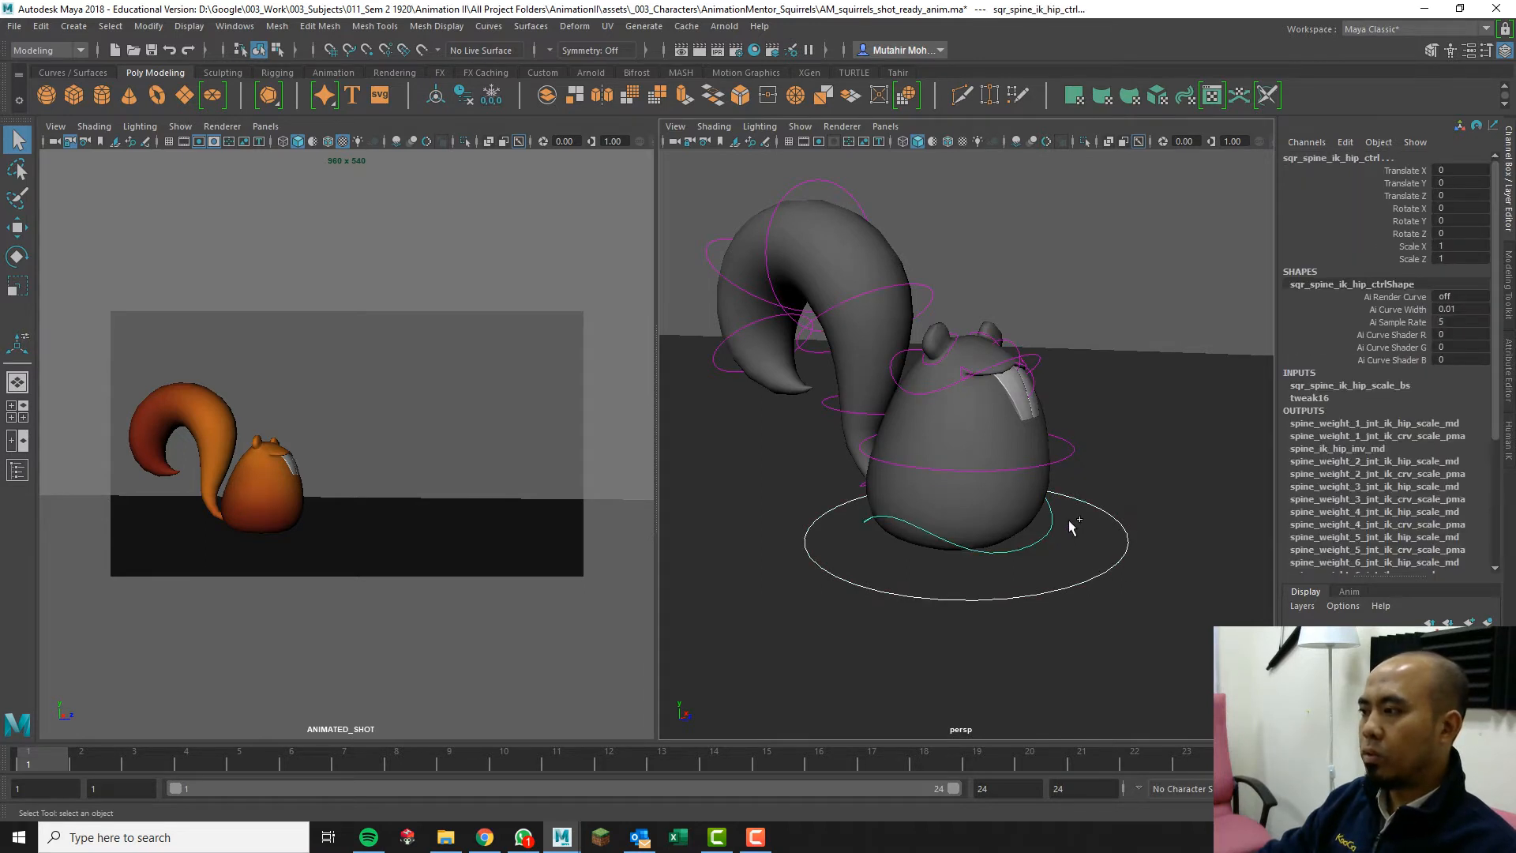
left_click(1073, 448)
left_click(1035, 375)
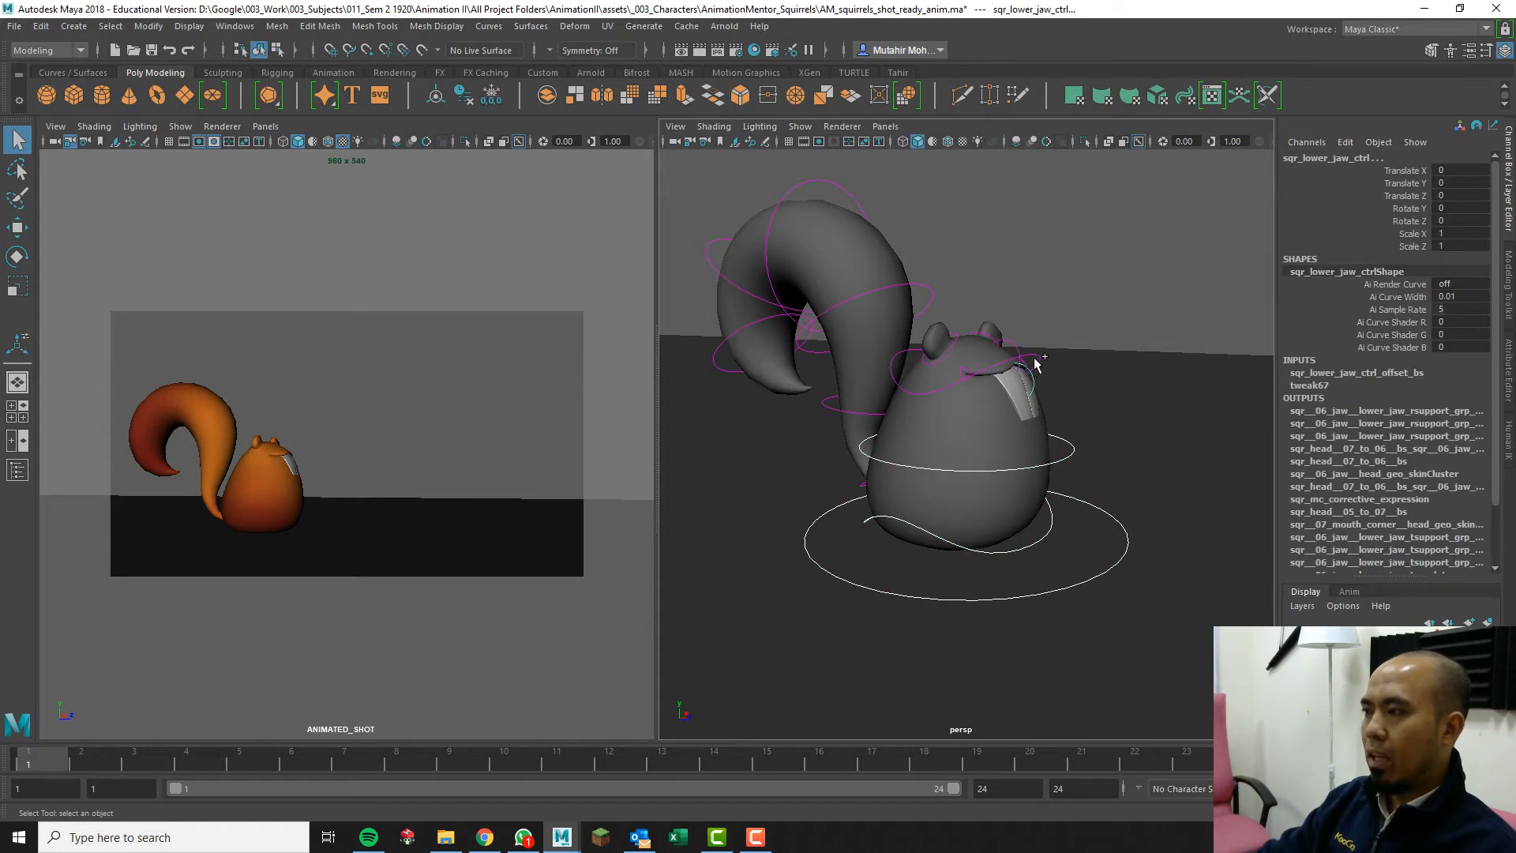
left_click(1035, 363)
left_click(965, 378)
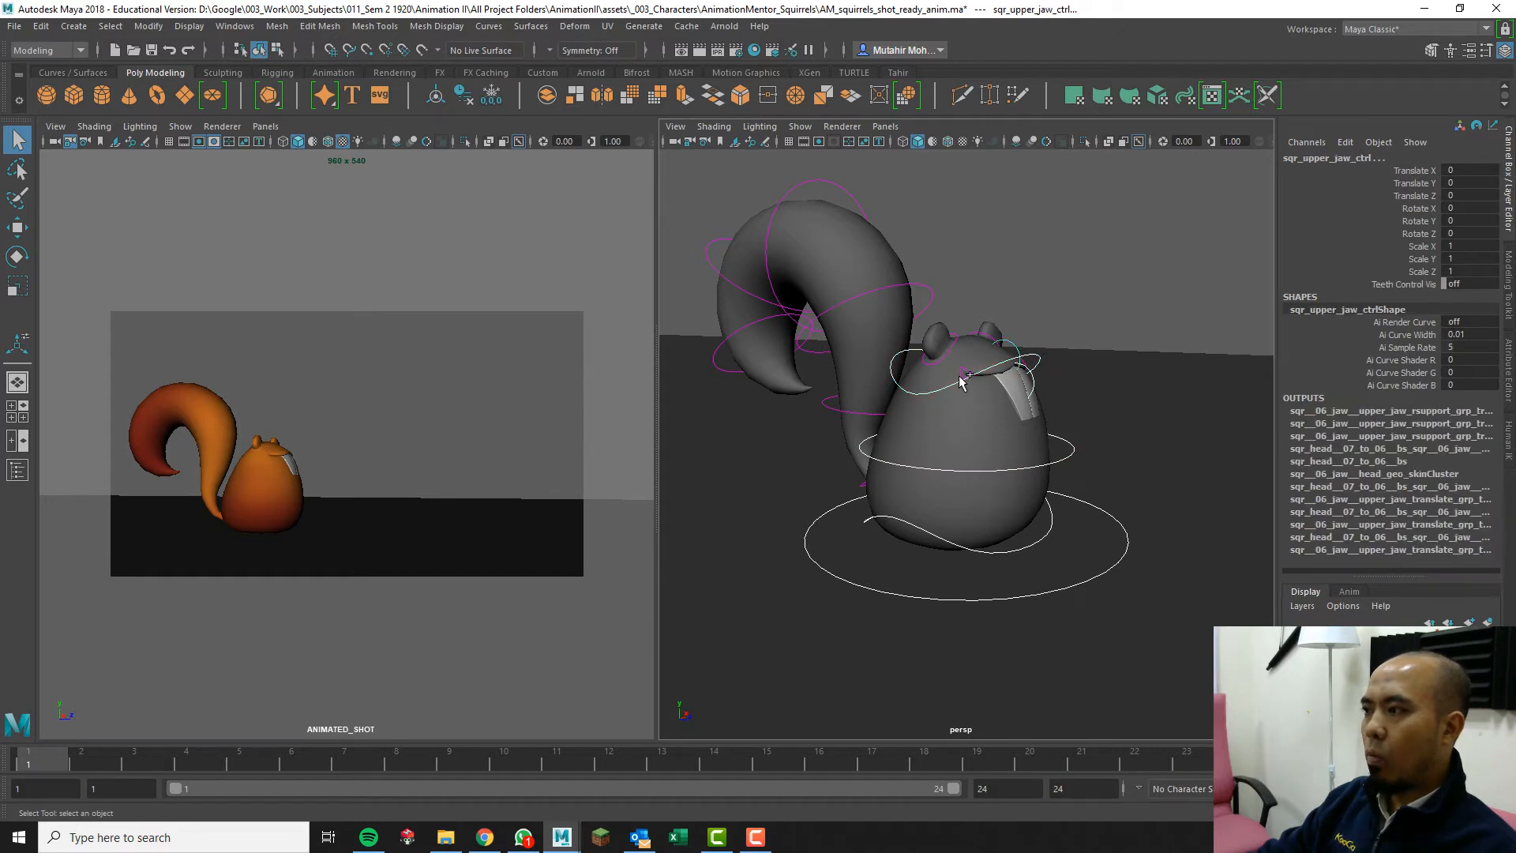
left_click(963, 373)
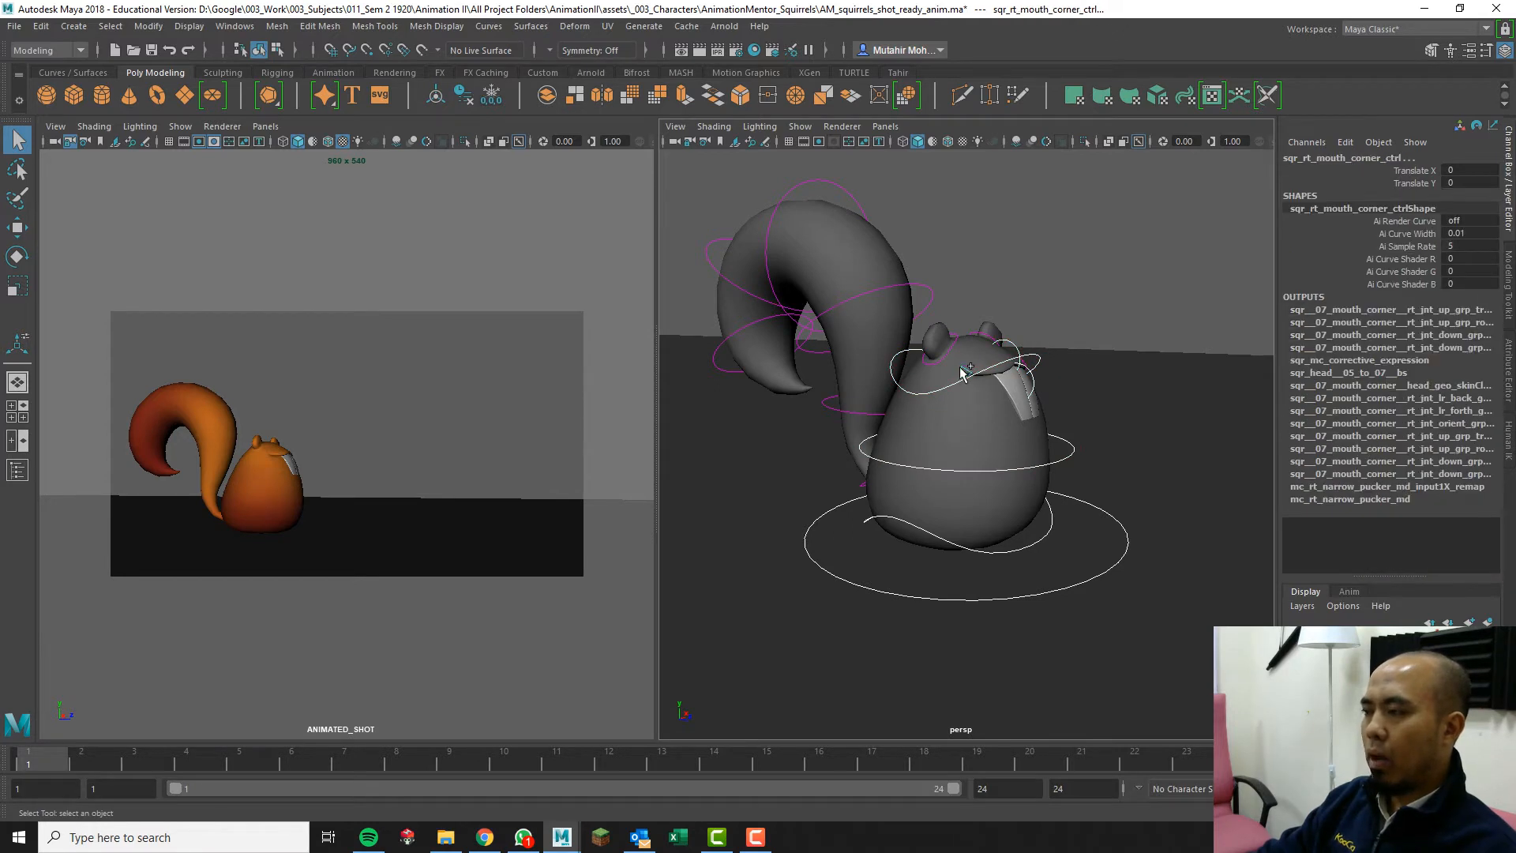
left_click(1138, 277)
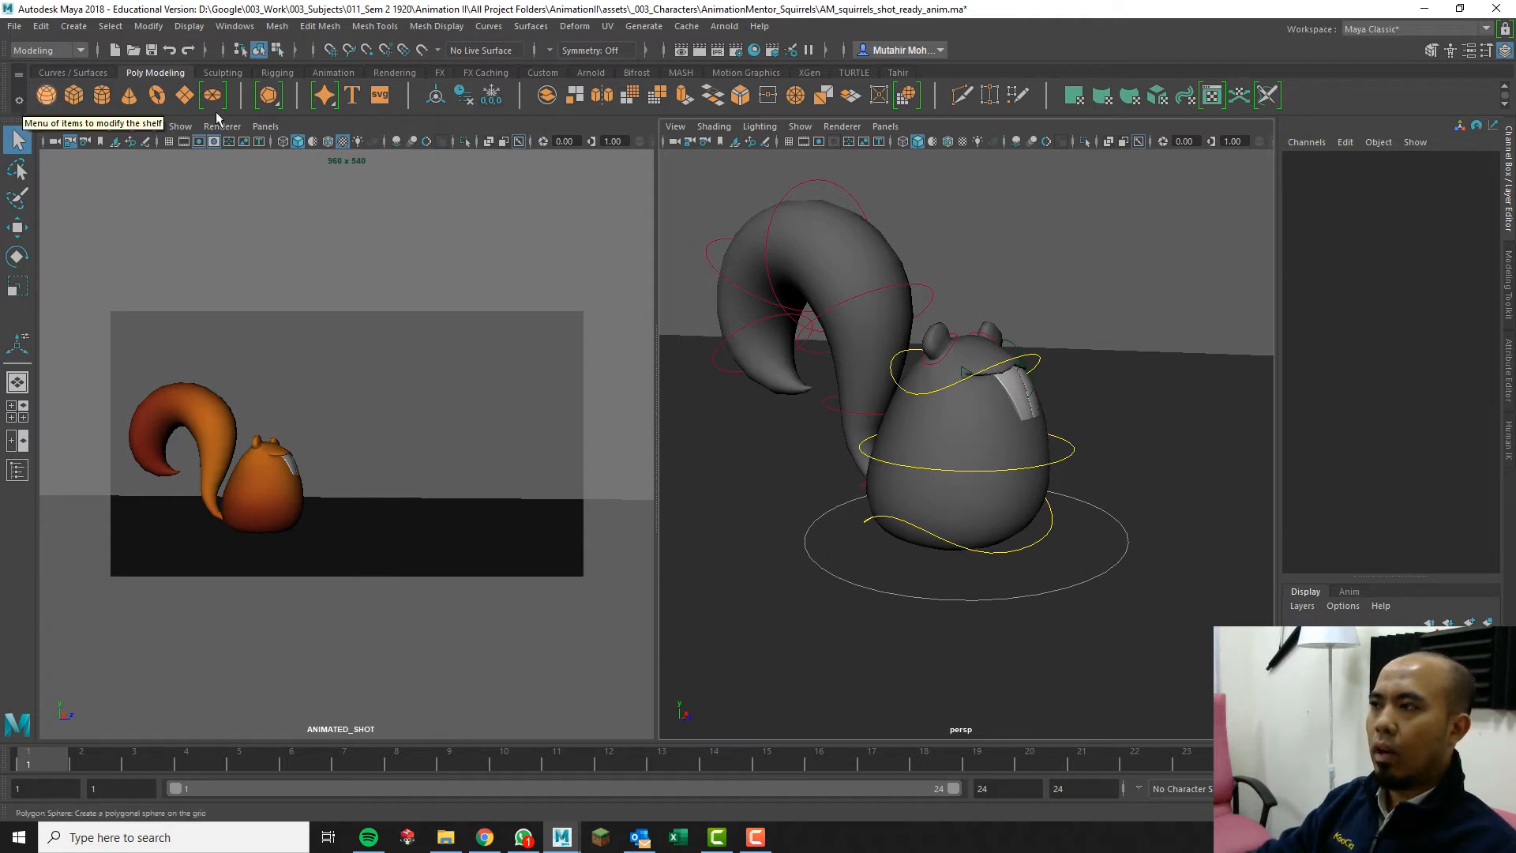
left_click(898, 73)
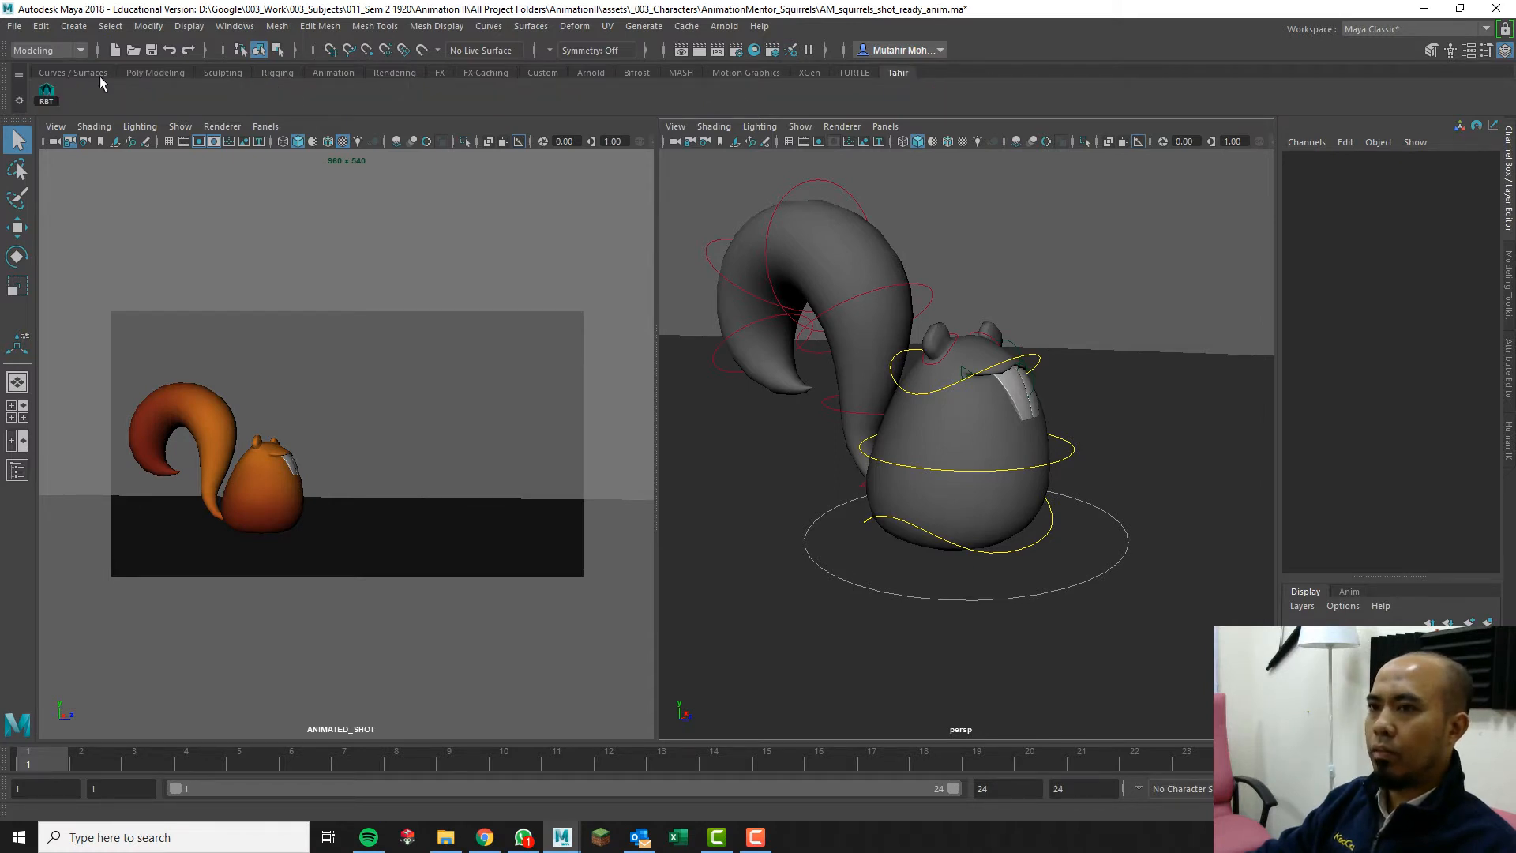
left_click(142, 72)
left_click(19, 101)
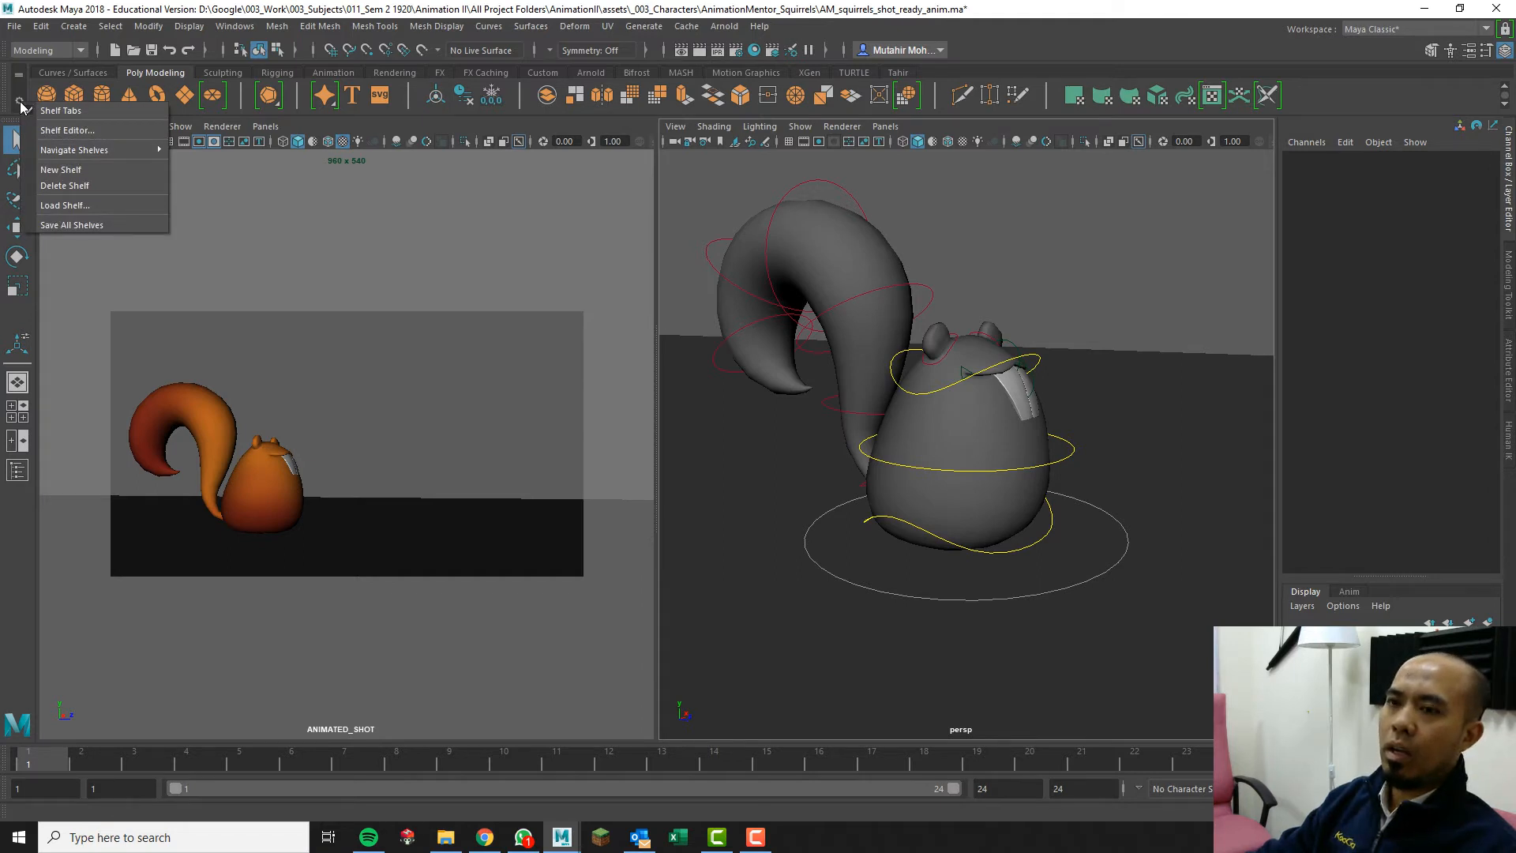
left_click(21, 104)
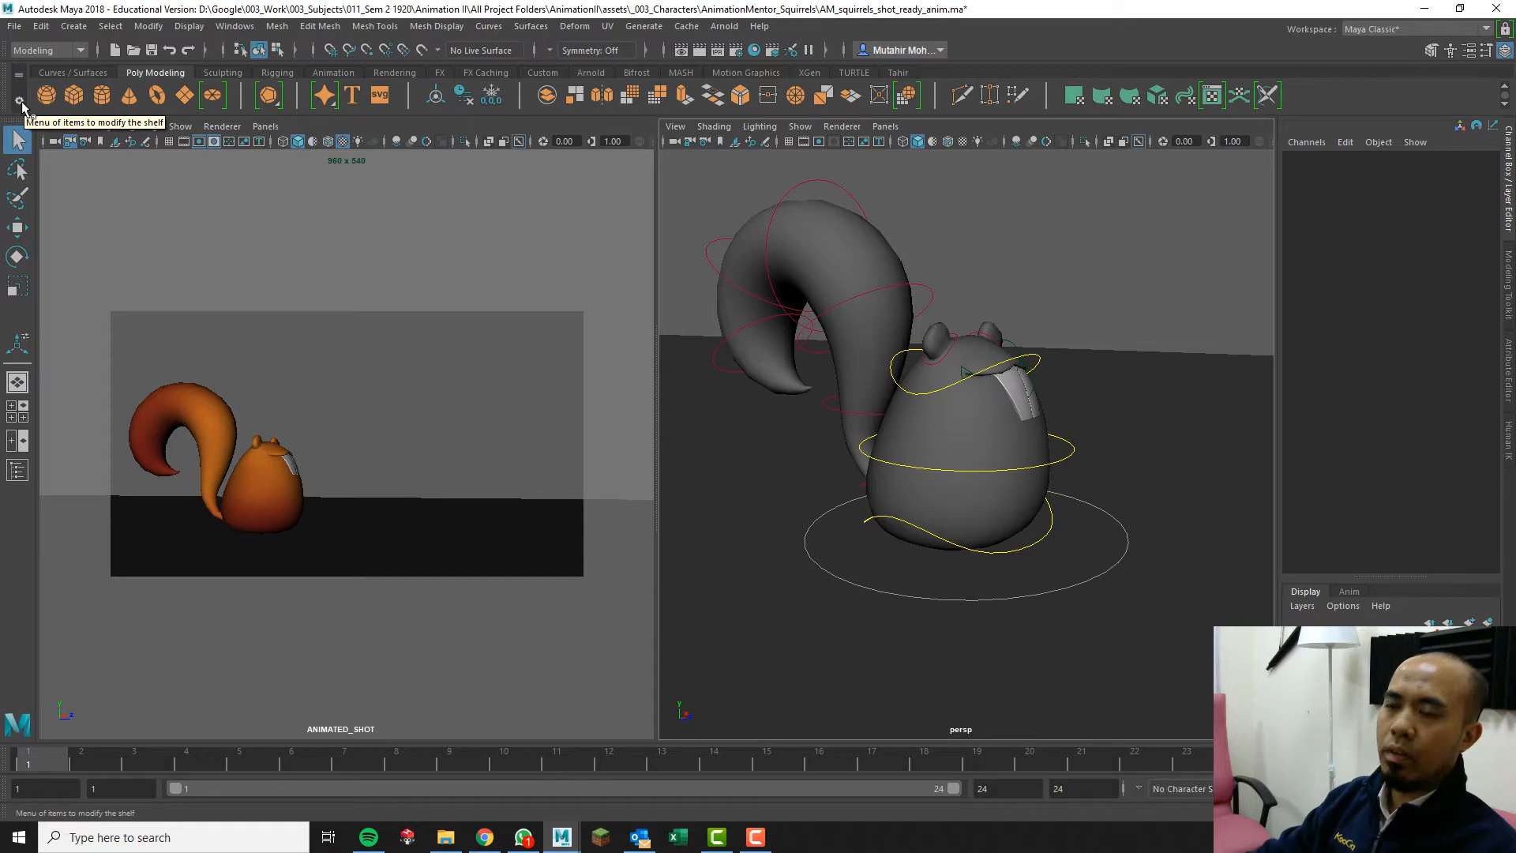
Create a new shelf named BUTTONS.
left_click(22, 105)
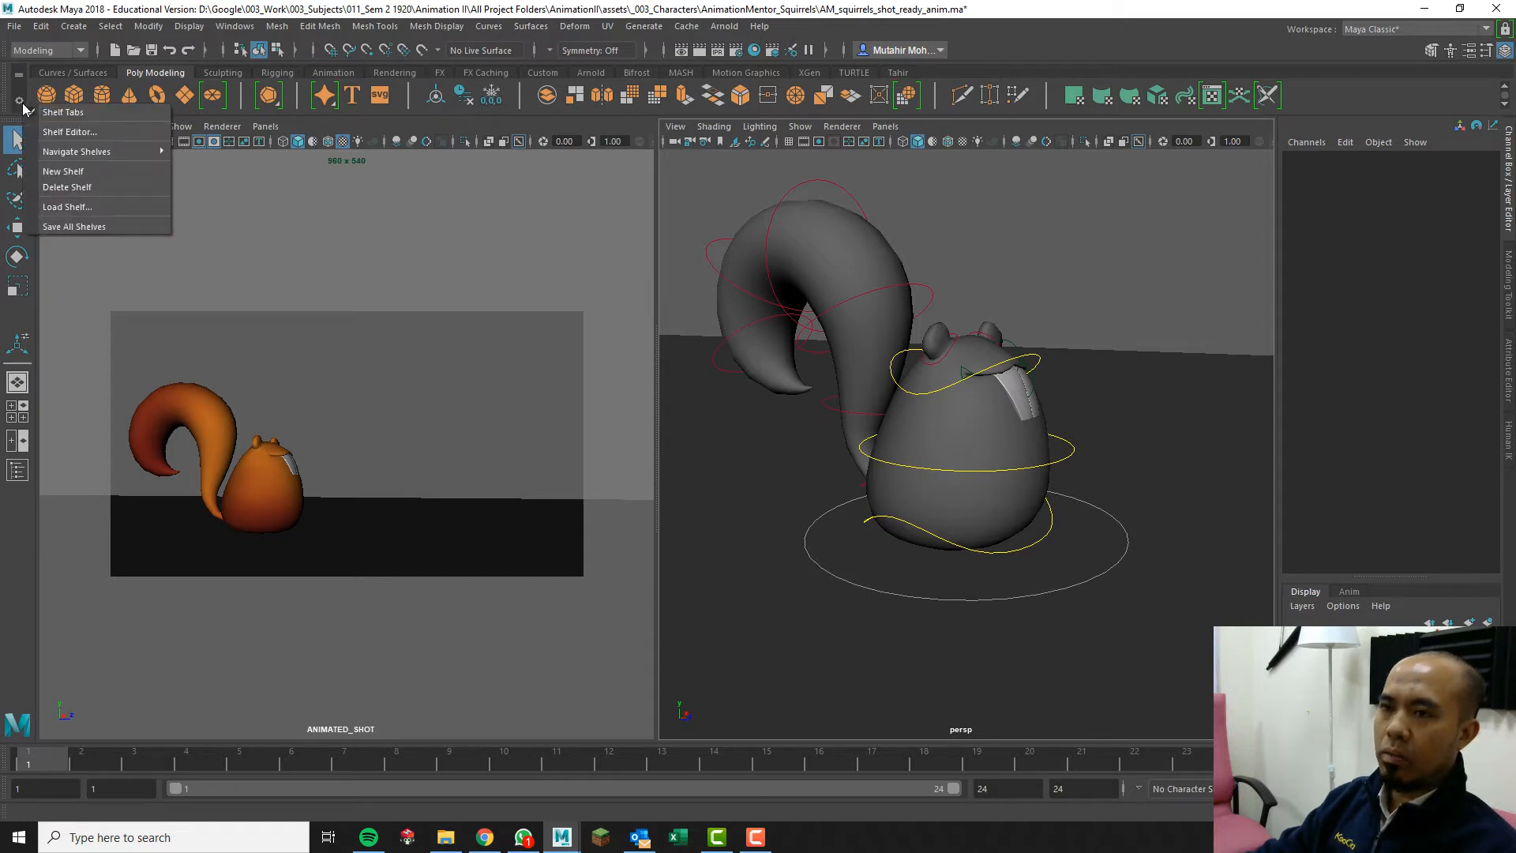
left_click(104, 172)
left_click_drag(755, 377, 539, 213)
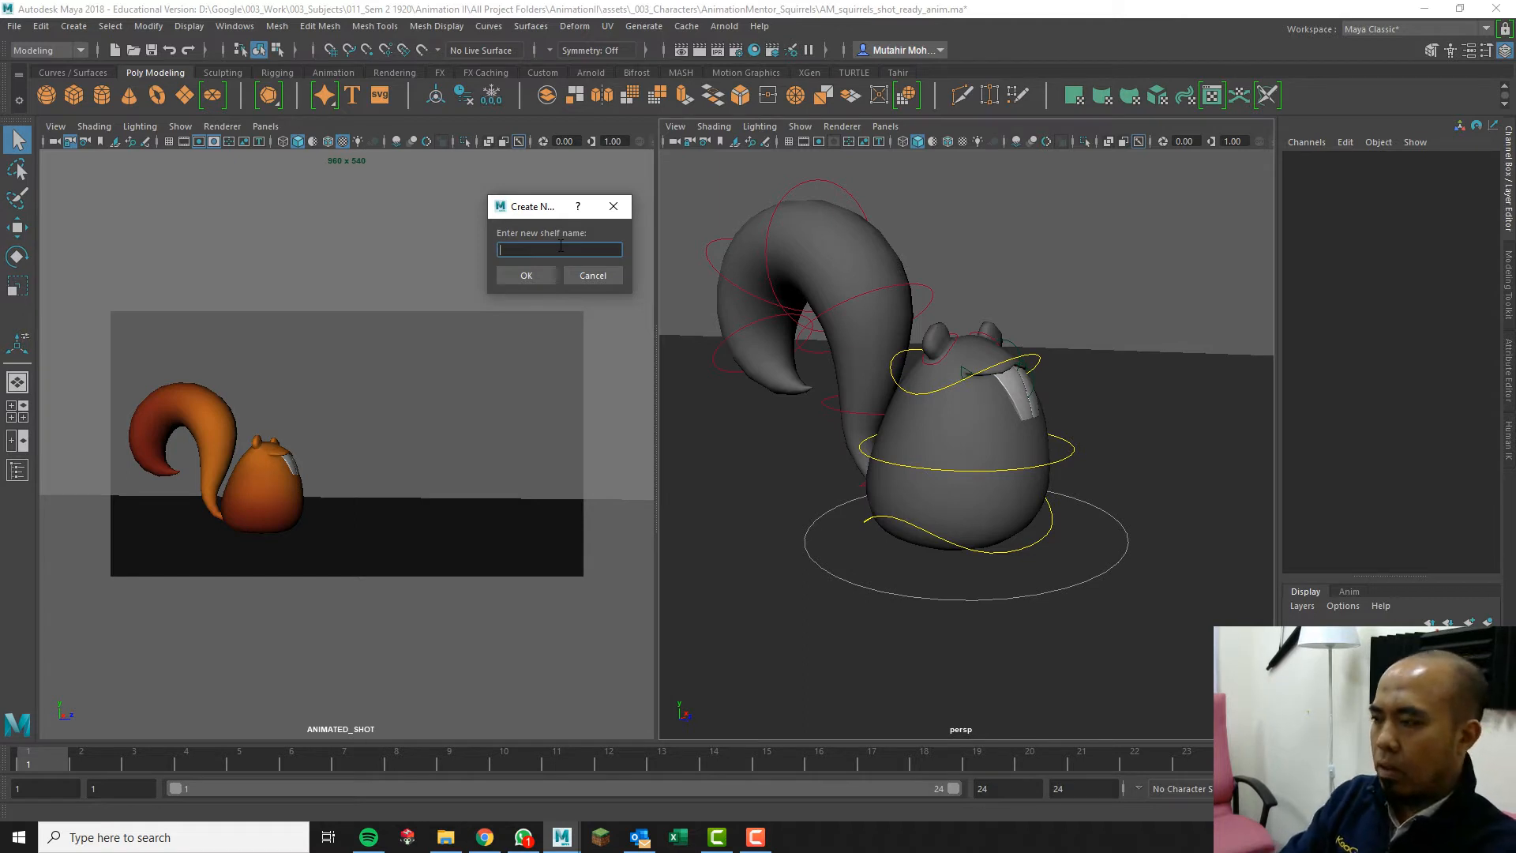
type("BUTTONS")
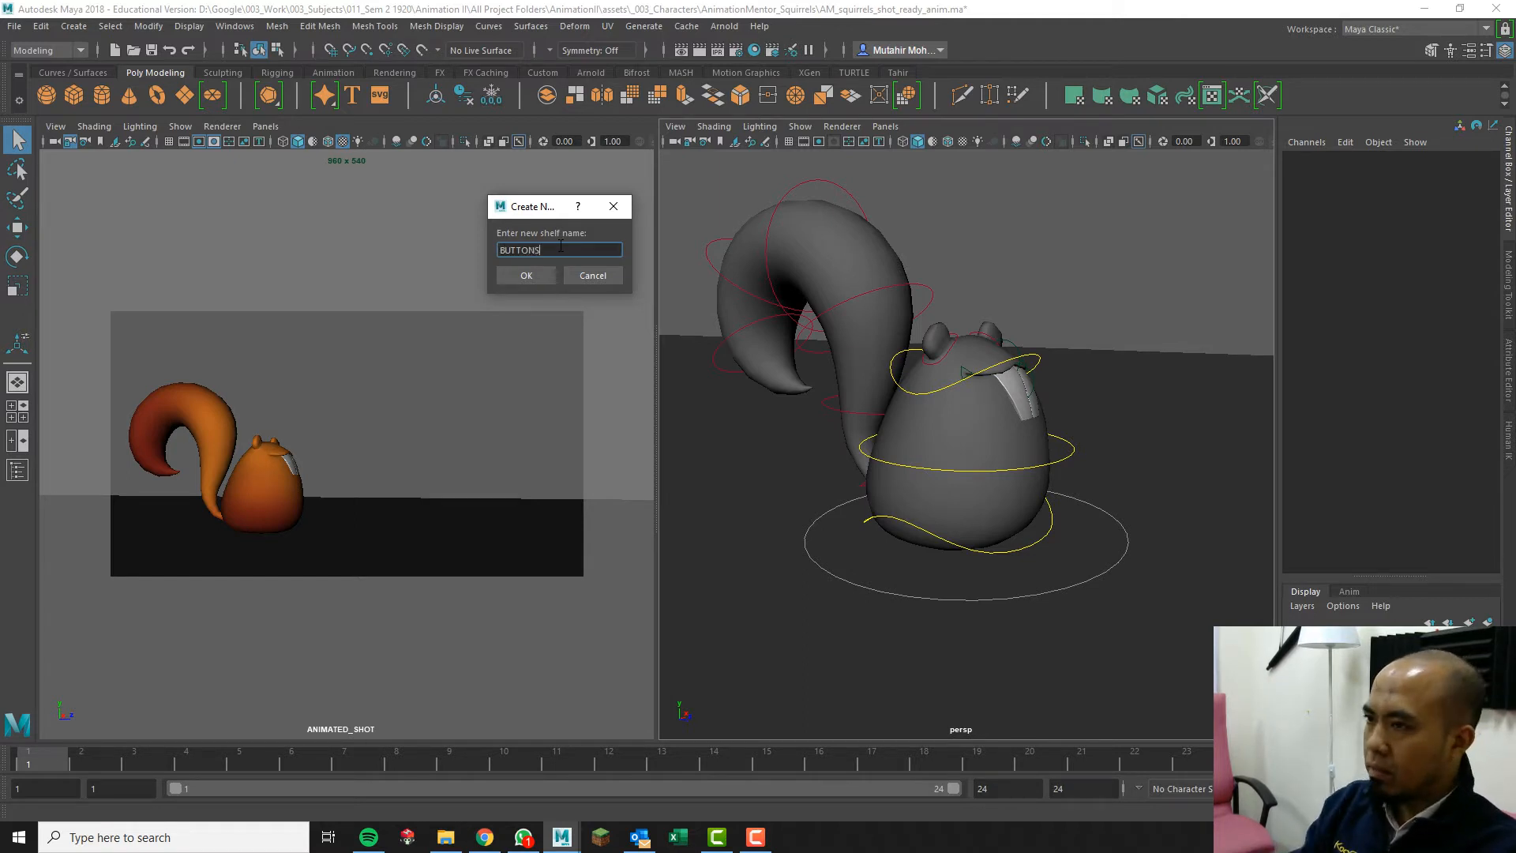
left_click(526, 275)
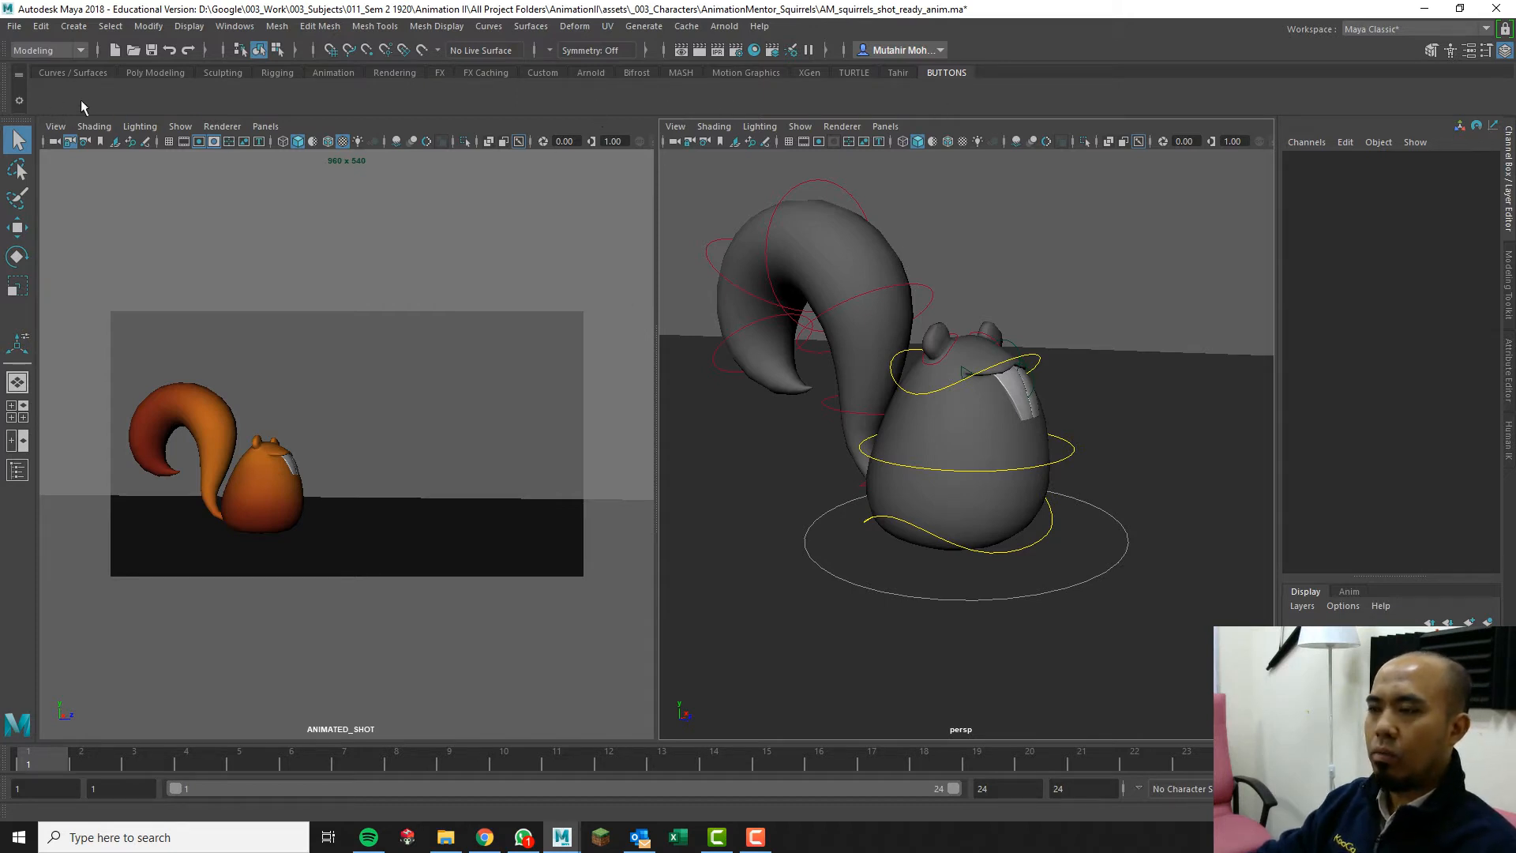
Open the Script Editor and move its window clear of the squirrel's body in the perspective view.
left_click(234, 30)
mouse_move(287, 82)
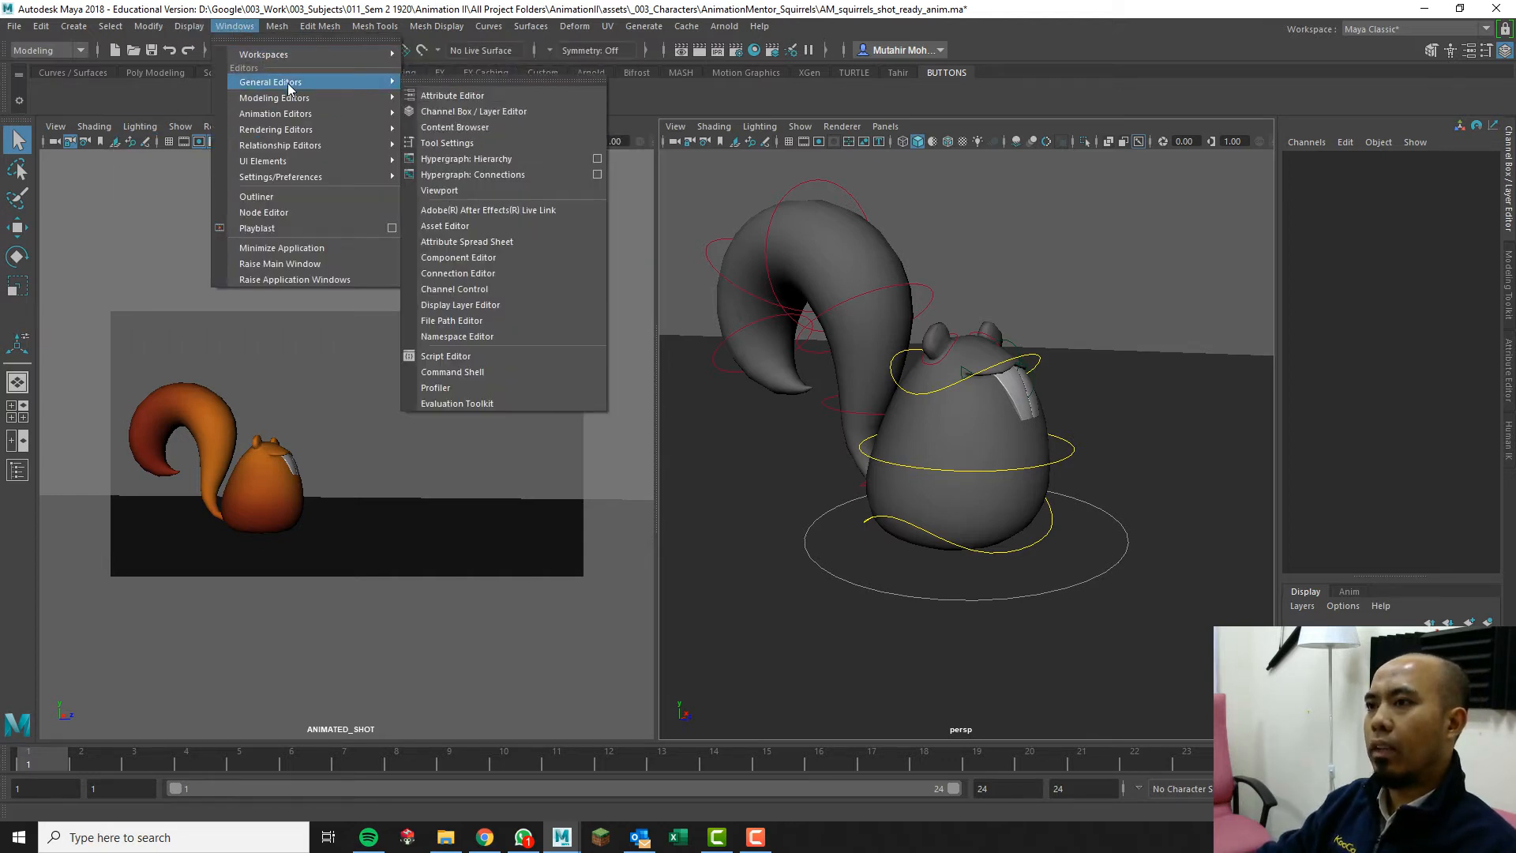
left_click(486, 356)
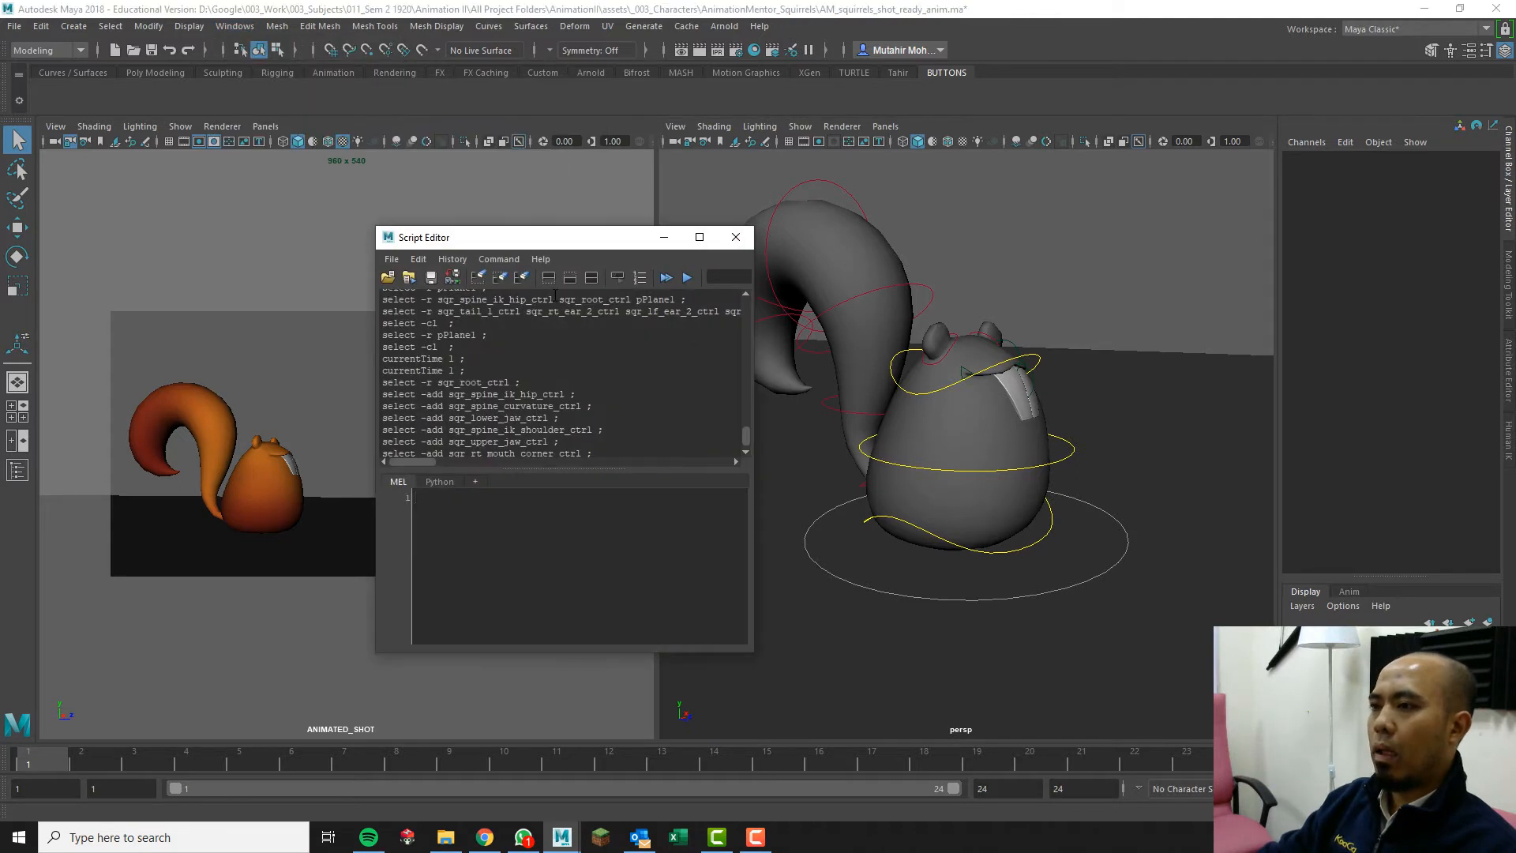
left_click_drag(557, 237, 598, 187)
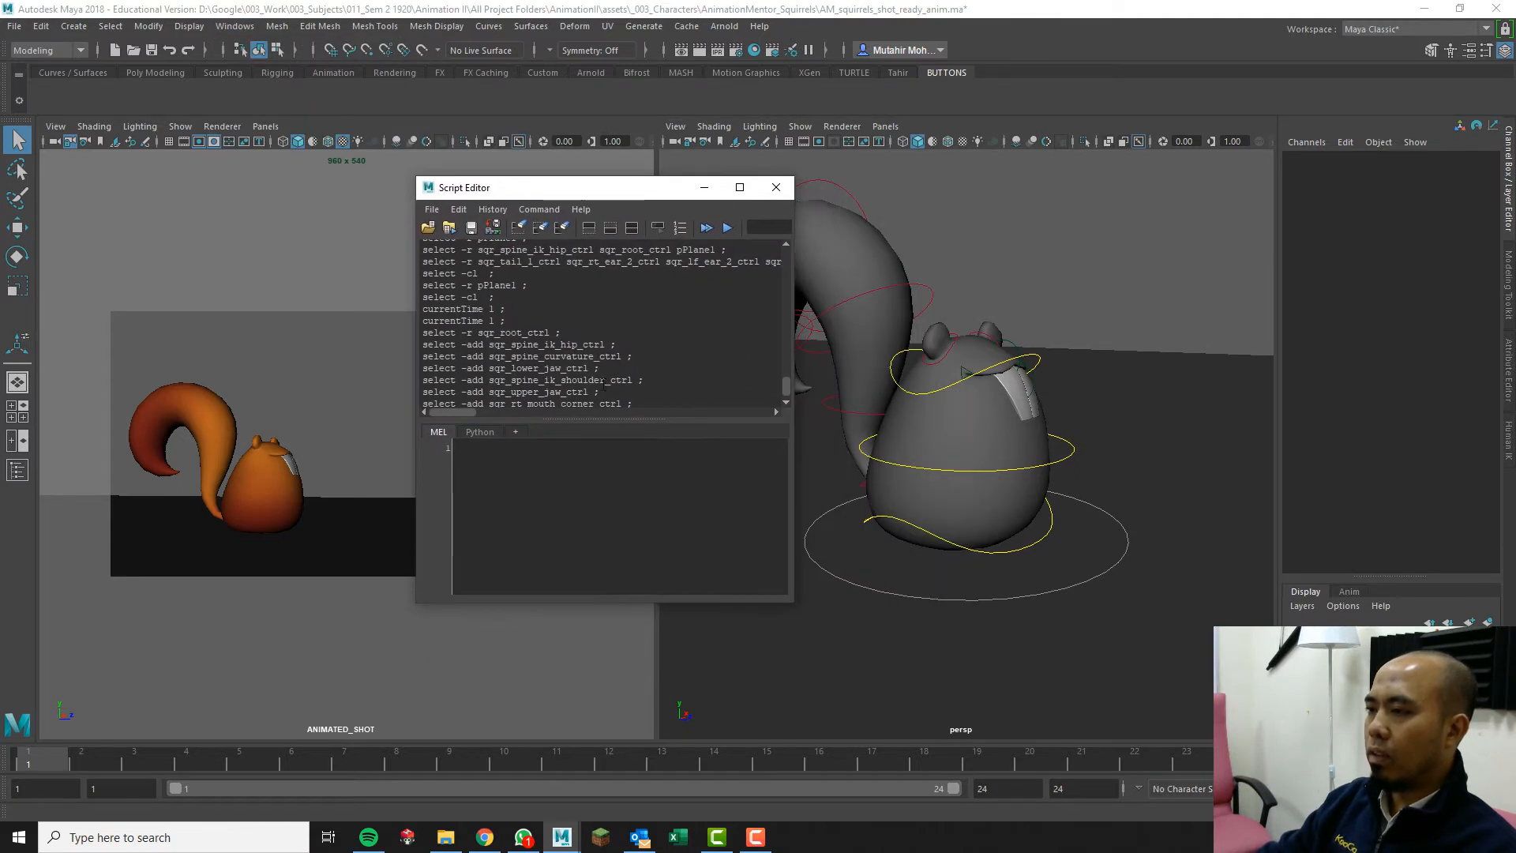
Select the root, spine curvature, tail 4 and tail 5 controls one after another to examine the commands logged in the Script Editor.
left_click(1107, 469)
left_click(1078, 506)
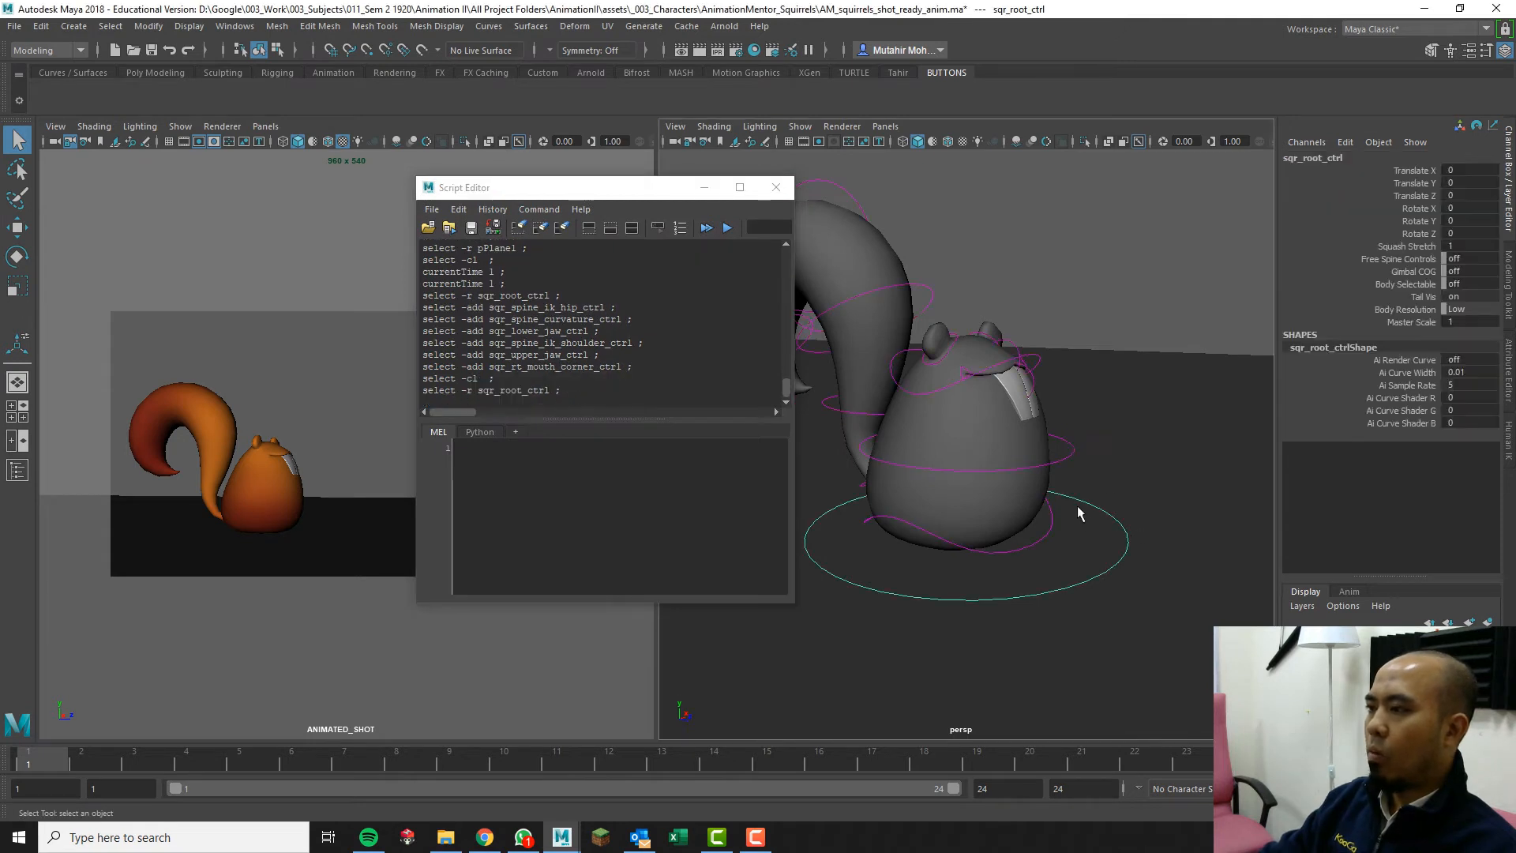
left_click(1061, 442)
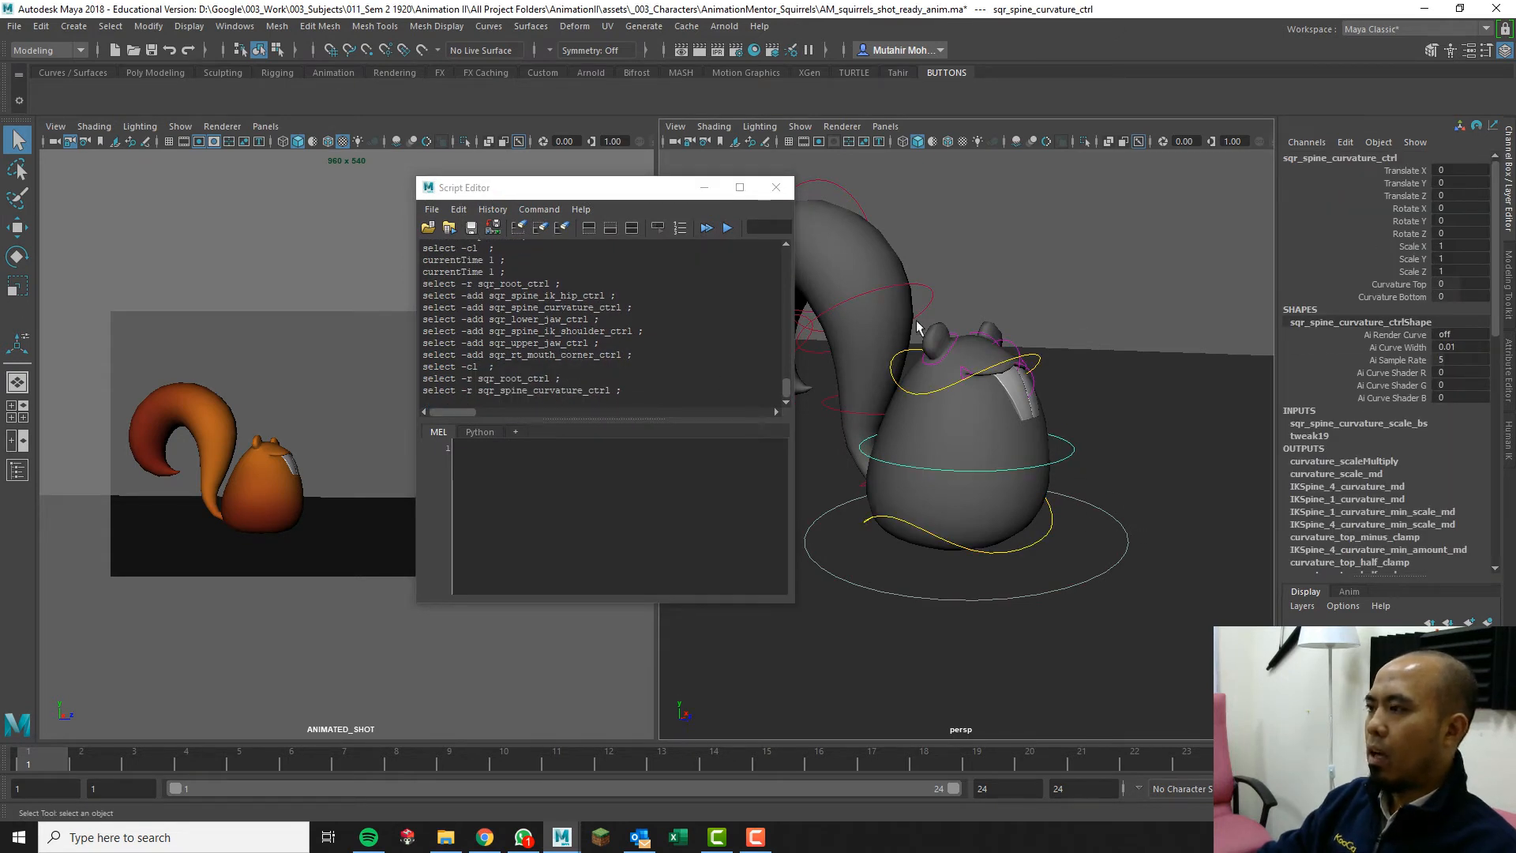
left_click(935, 294)
left_click_drag(861, 197, 862, 200)
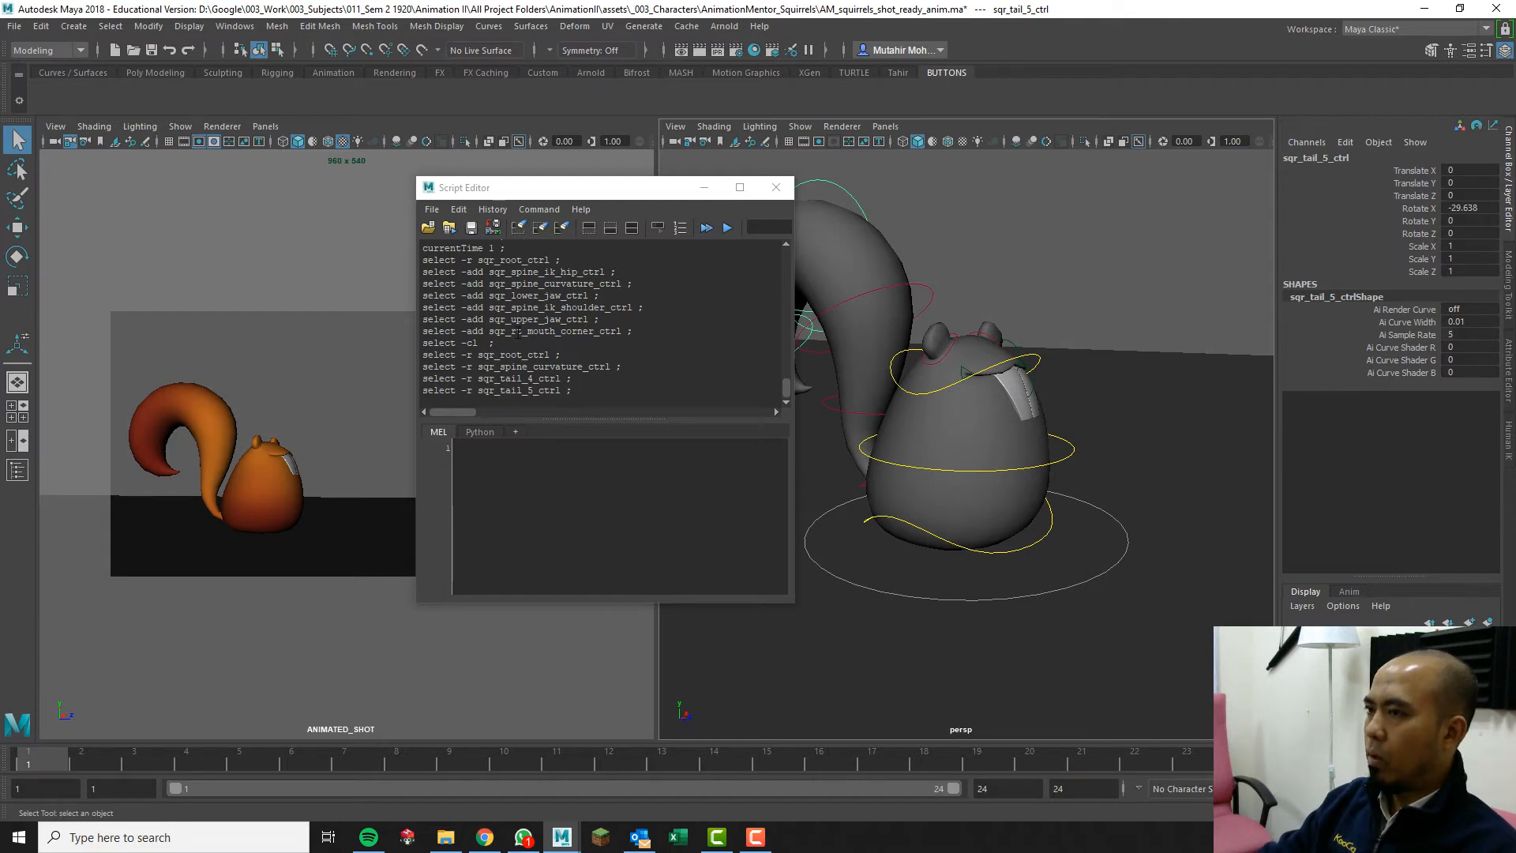
Clear all Script Editor history and input, and deselect everything in the scene.
left_click(461, 210)
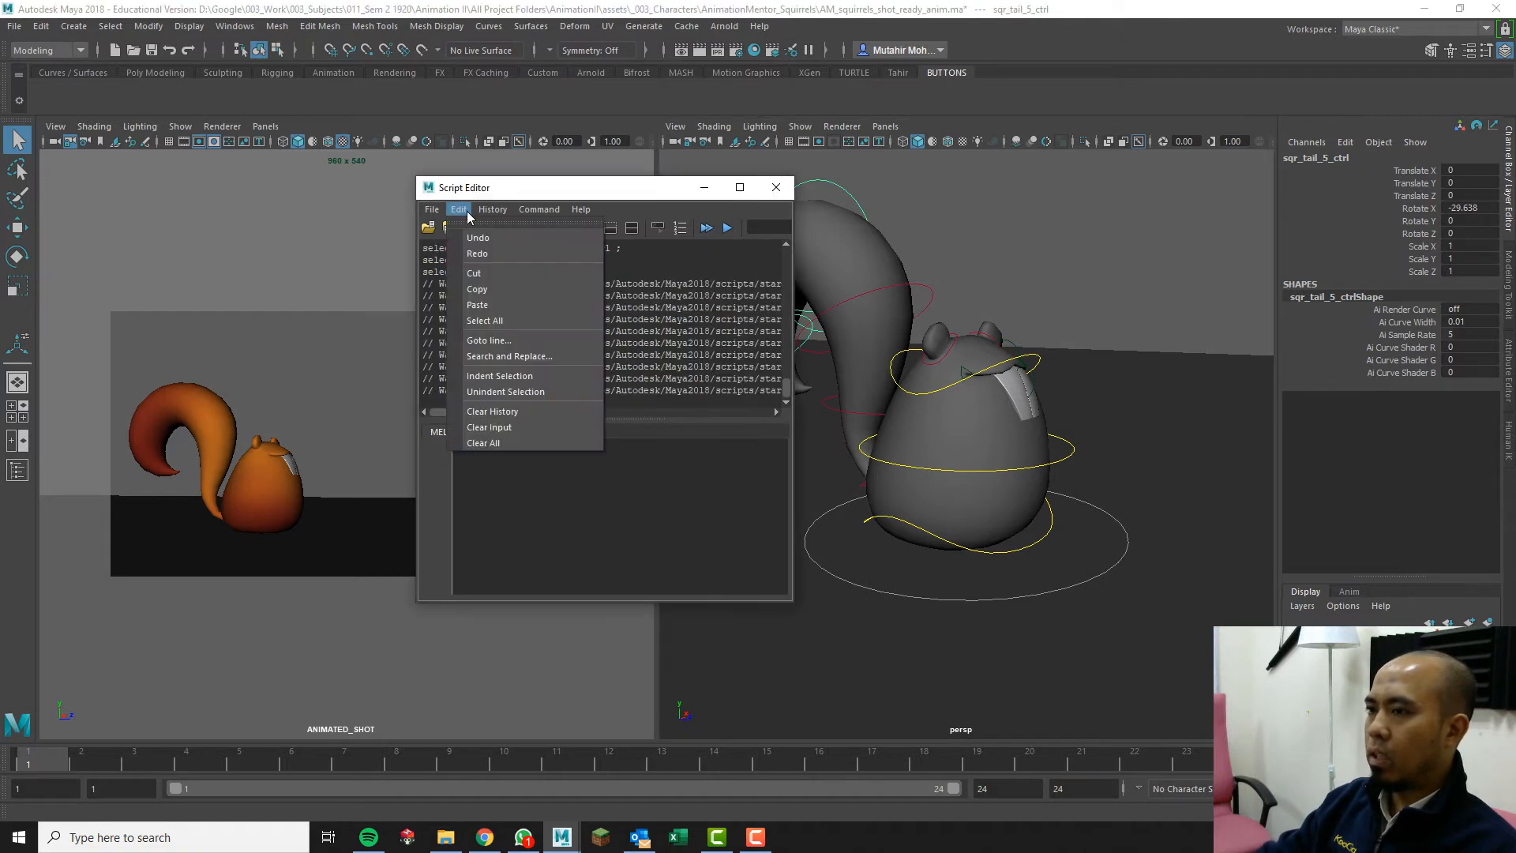
left_click(505, 443)
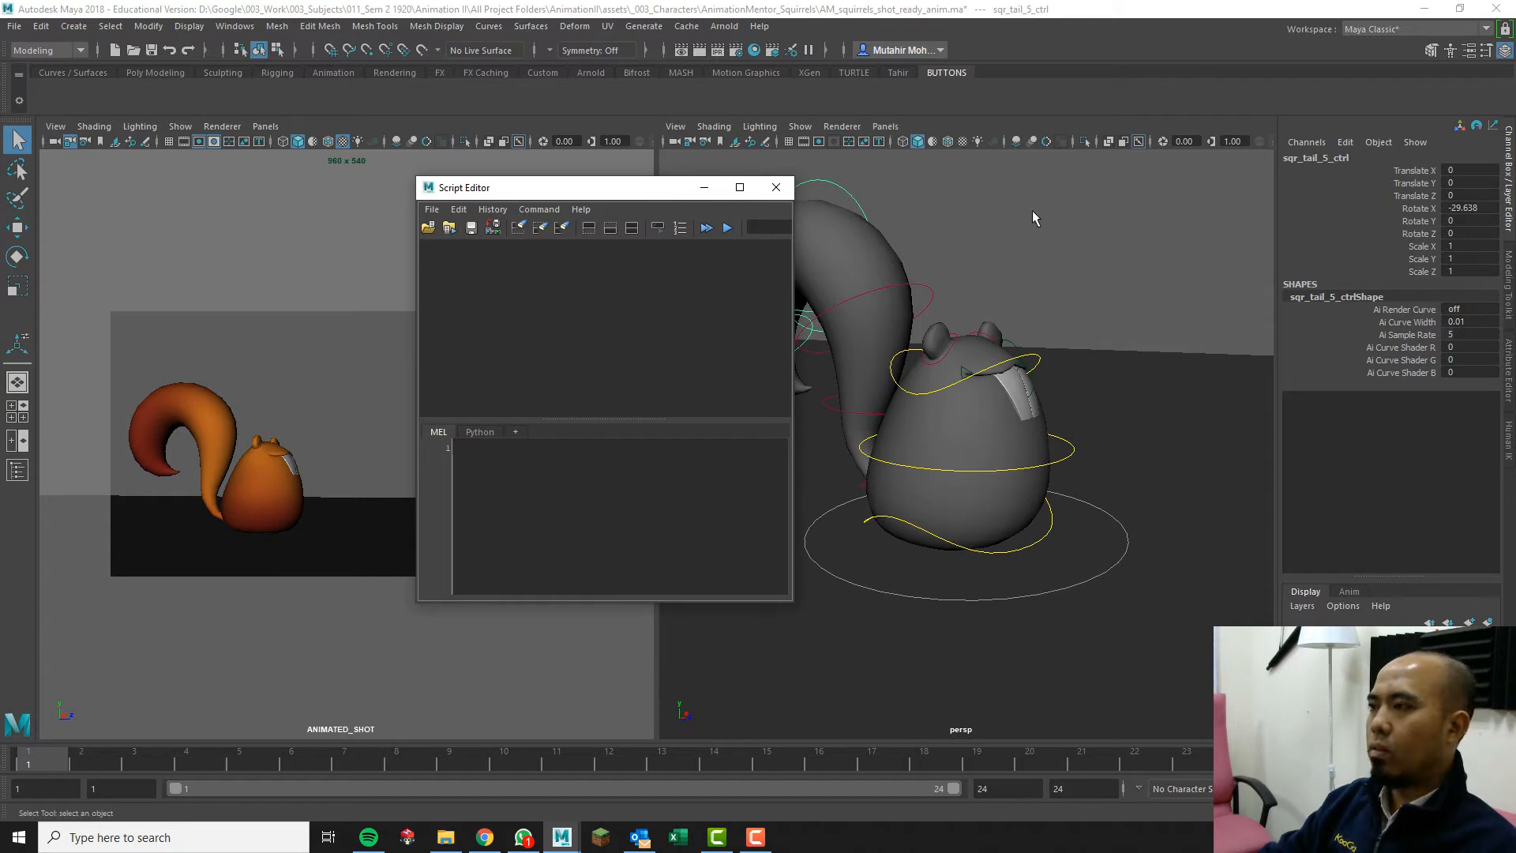
left_click_drag(1030, 210, 1082, 227)
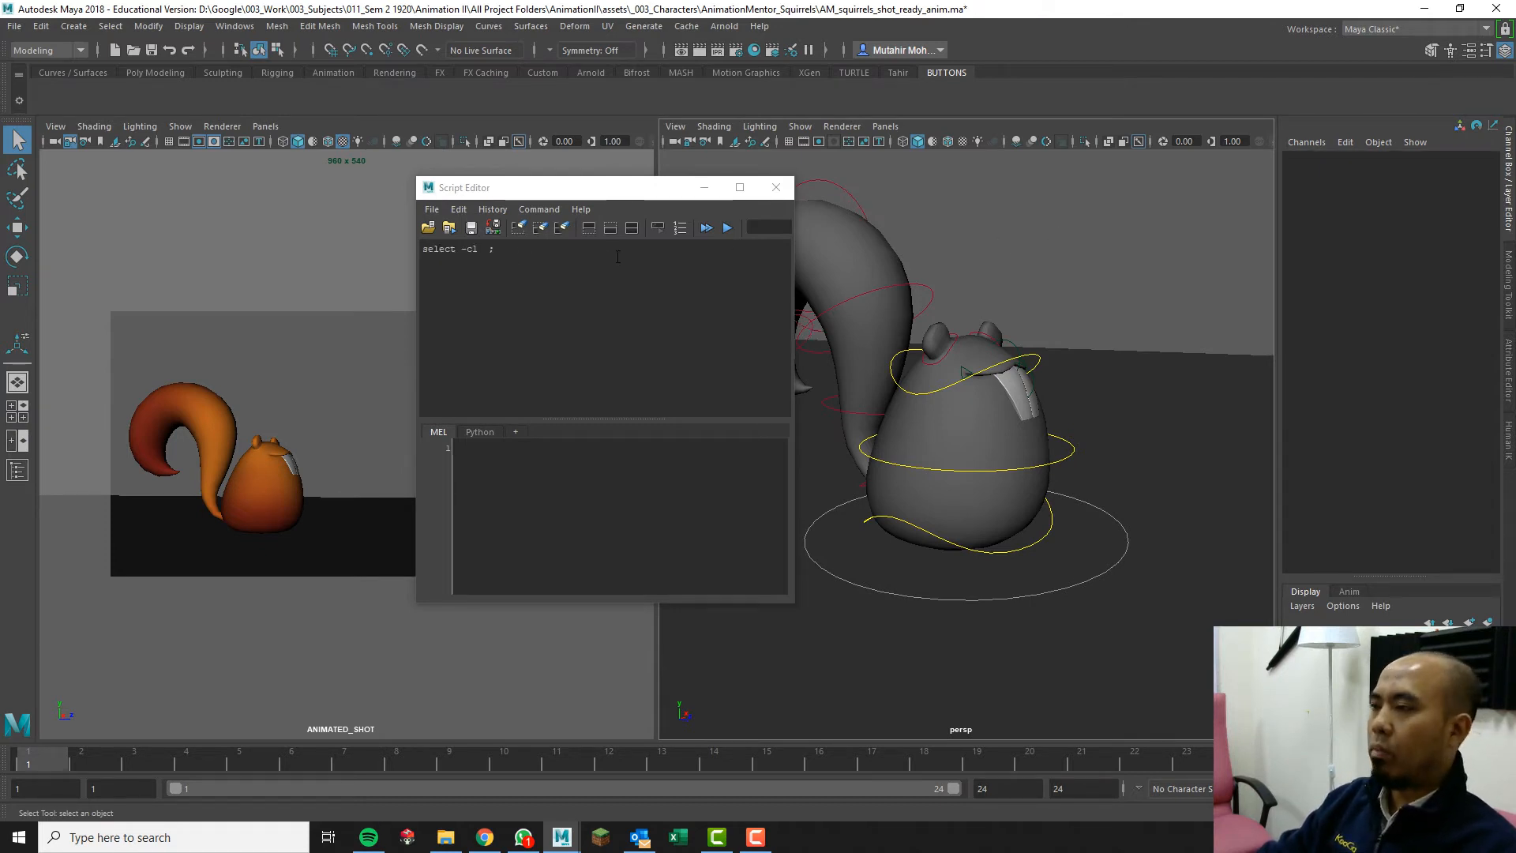
Move the Script Editor off the tail and add the squirrel's root, hip, spine curvature and shoulder controls to the selection one by one.
left_click_drag(579, 195, 468, 180)
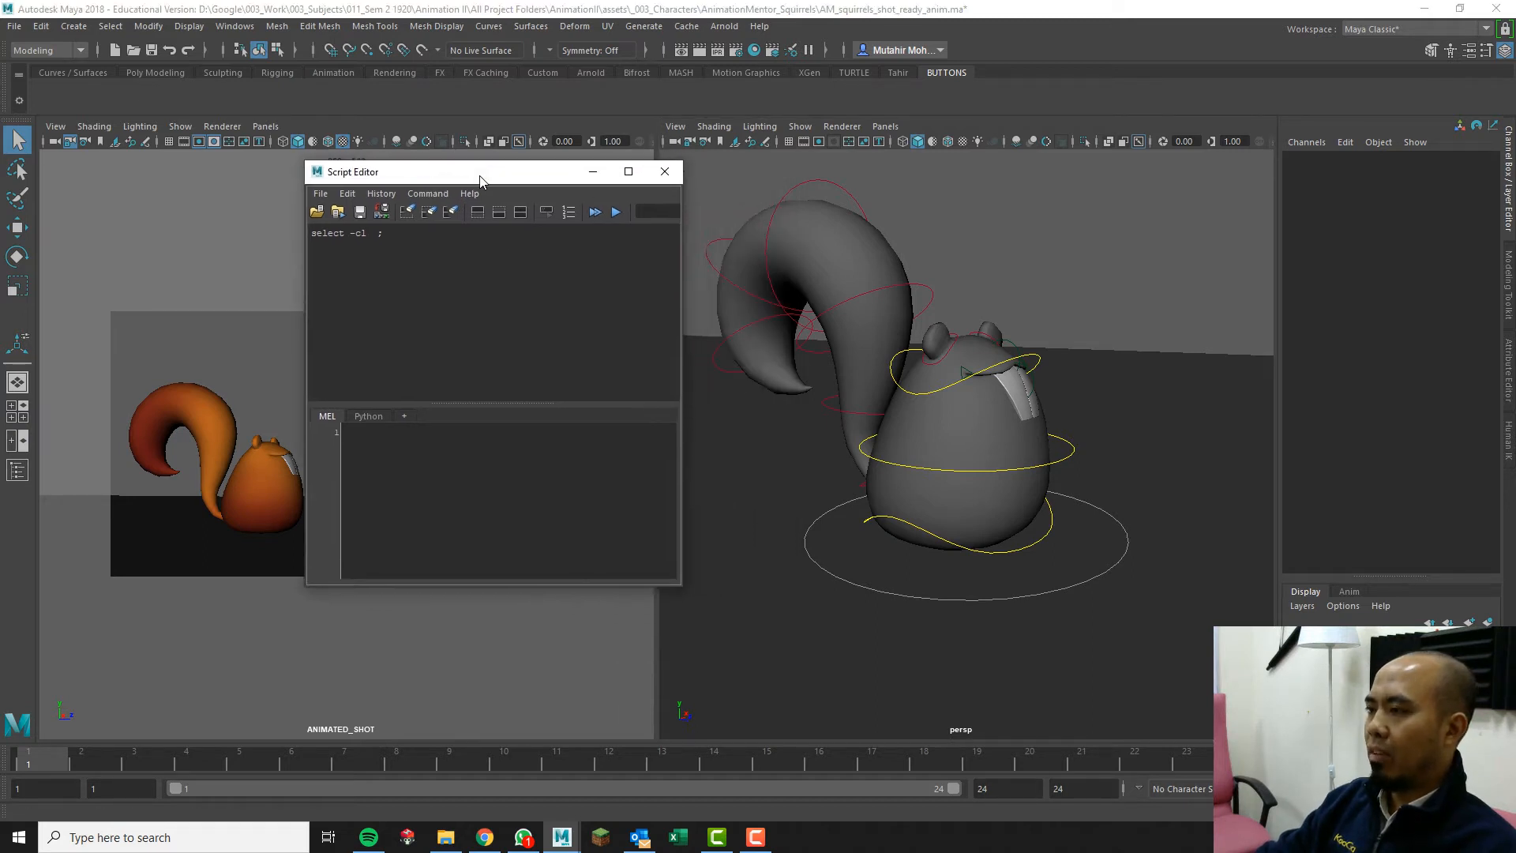
left_click(1125, 503)
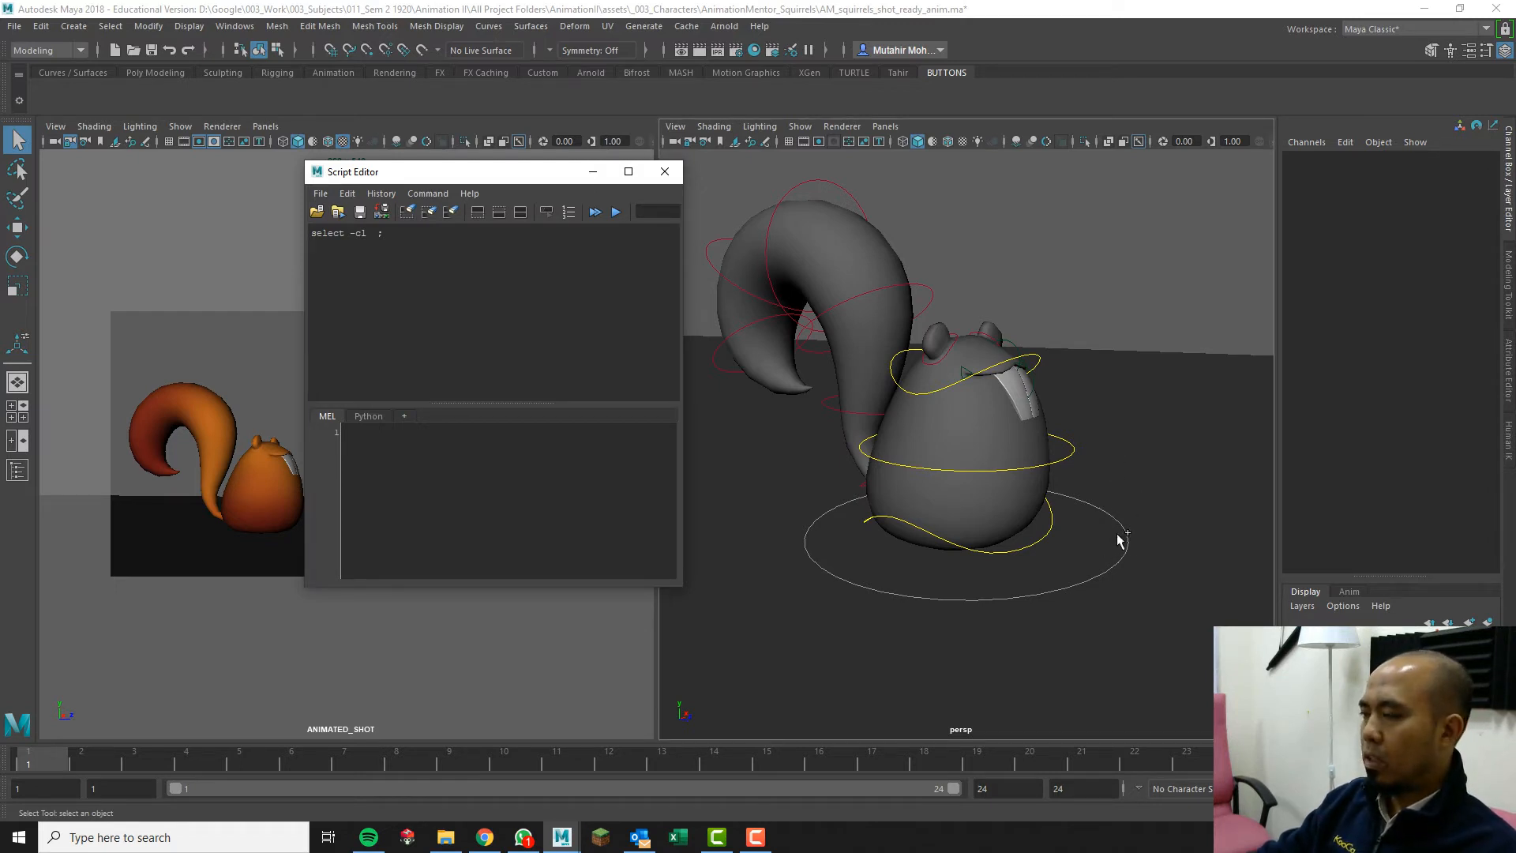
left_click(1128, 534)
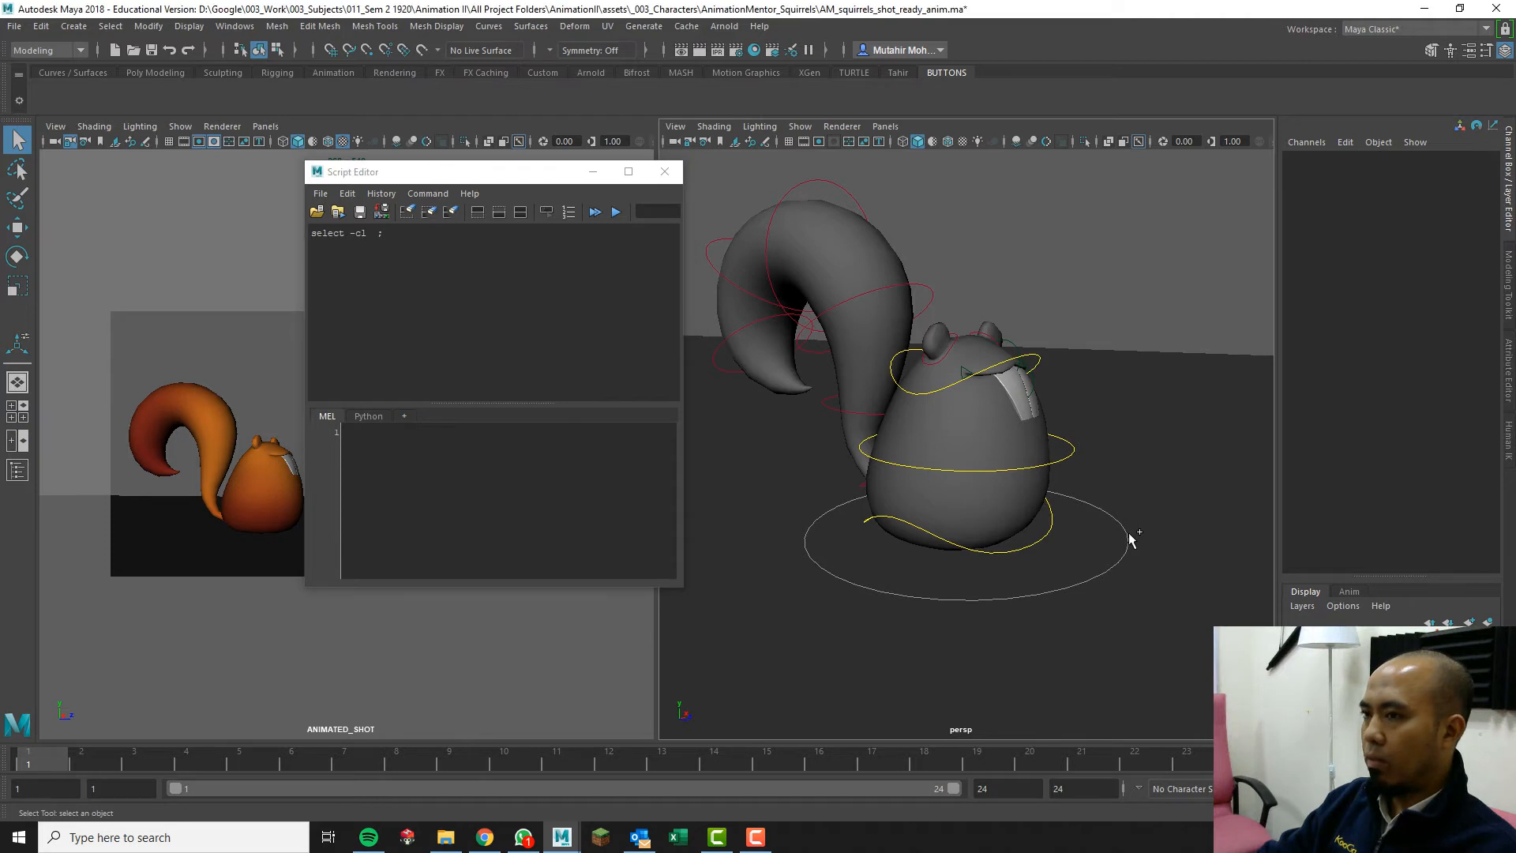
left_click(1129, 535)
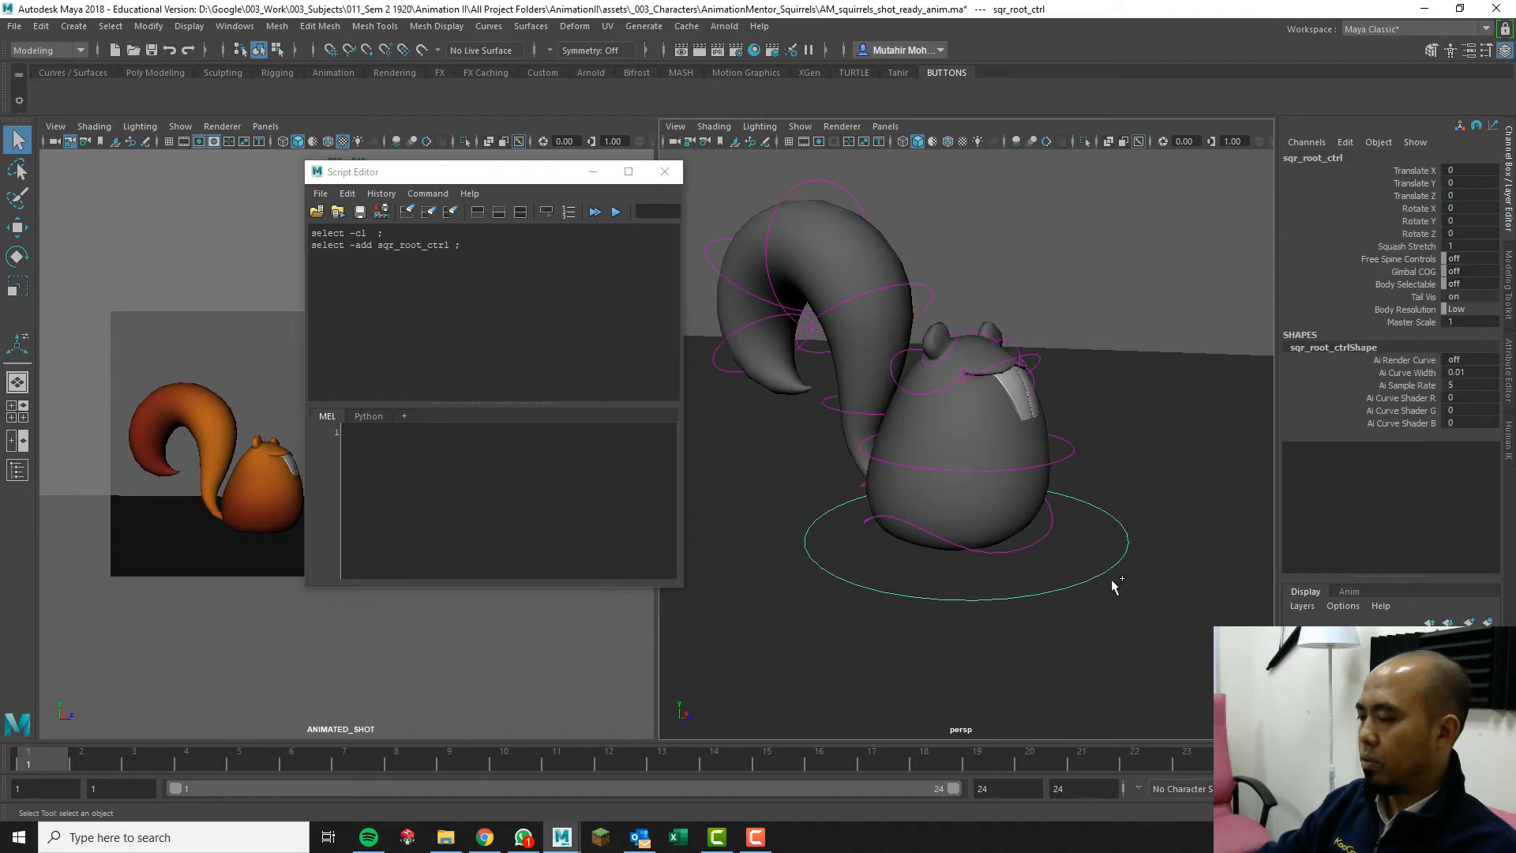
left_click(1050, 514, "ctrl+shift")
left_click(1073, 446, "ctrl+shift")
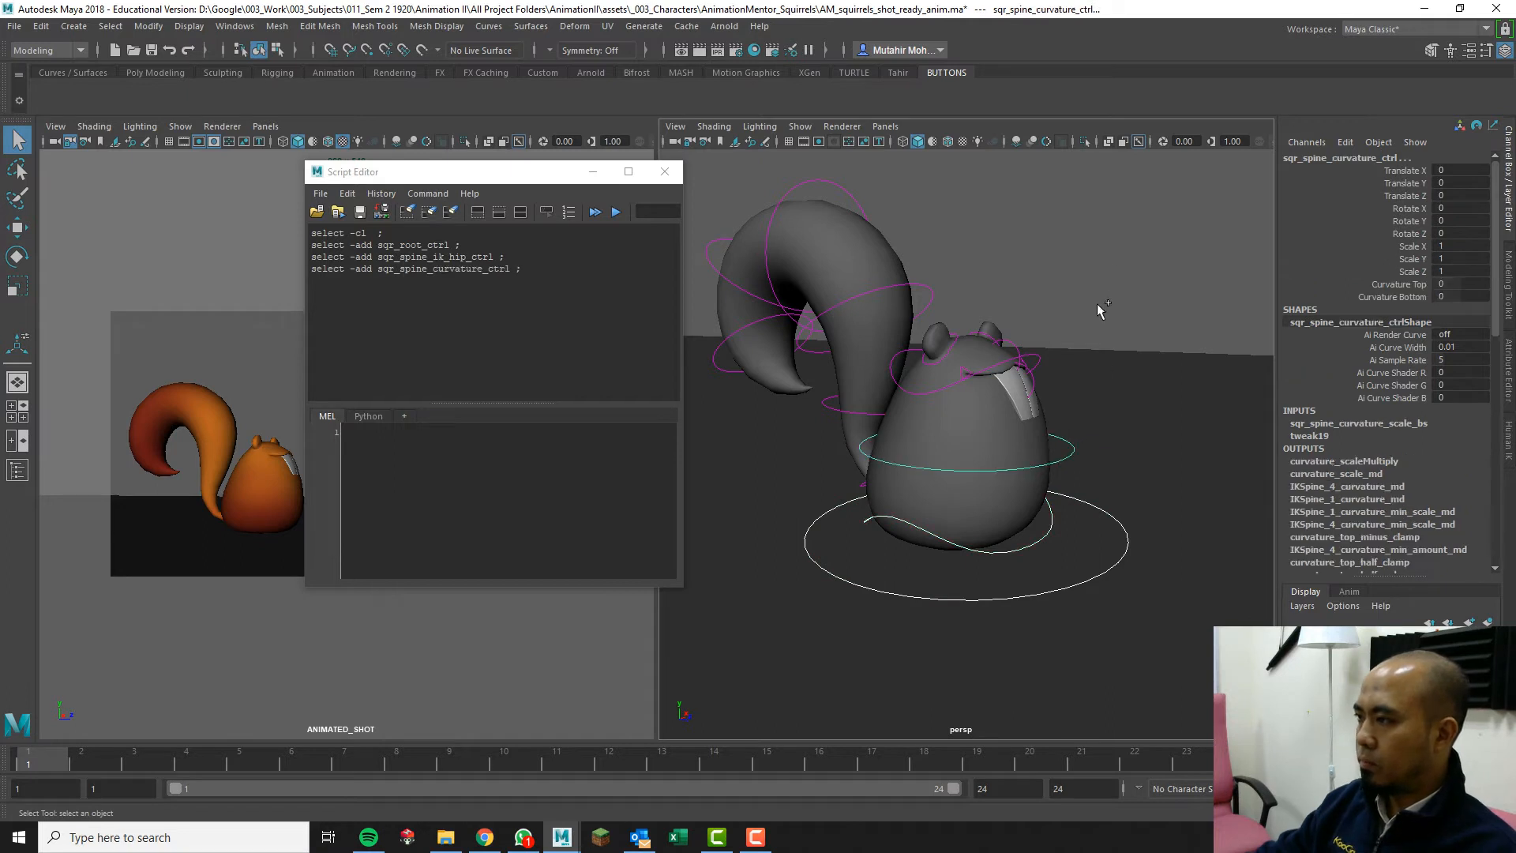
left_click(1035, 357, "ctrl+shift")
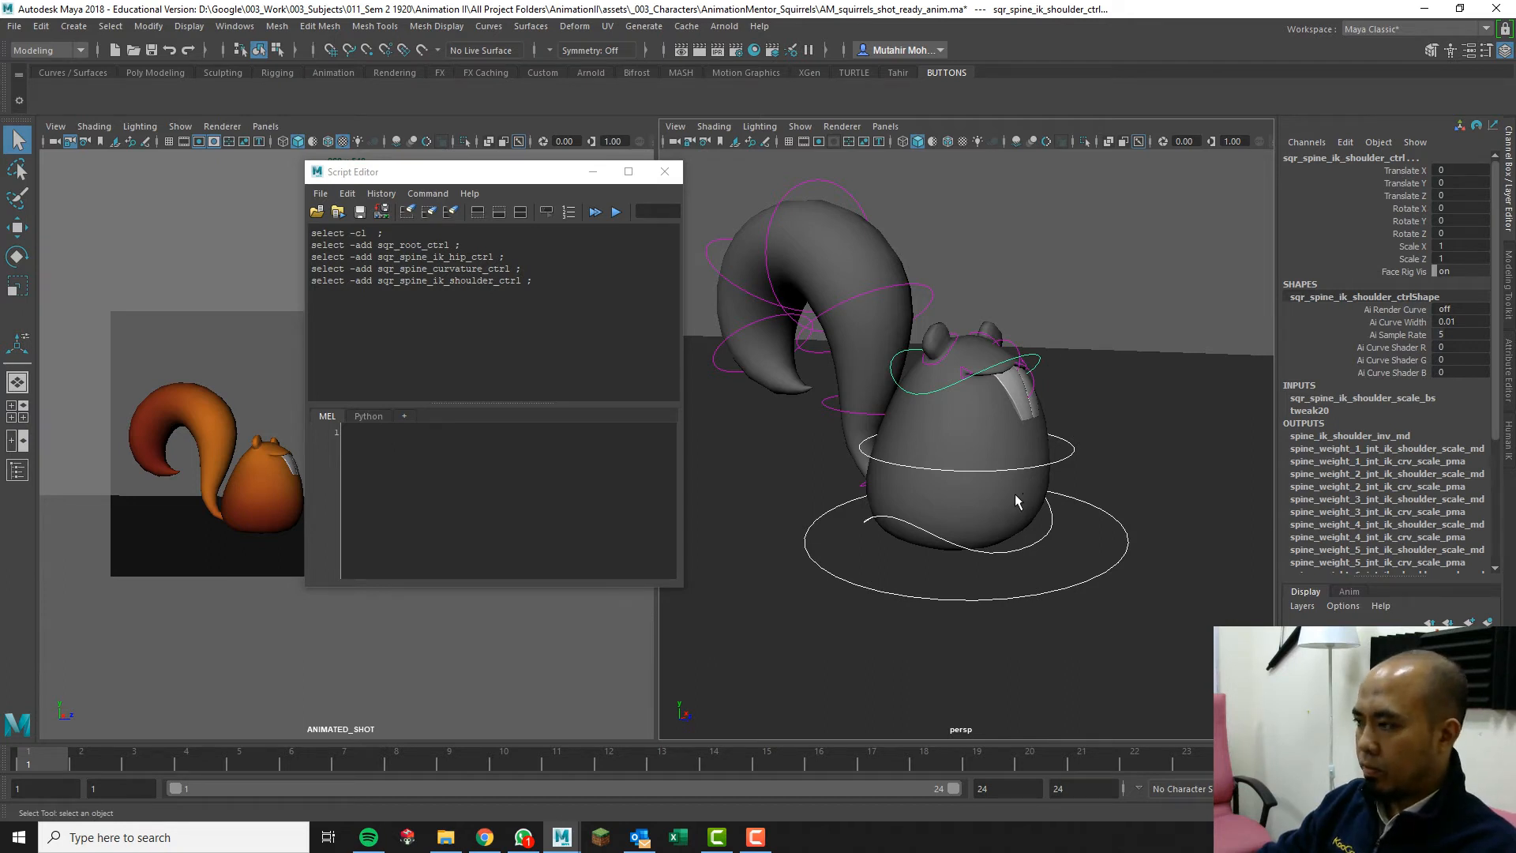
Display the perspective view in wireframe and add the small bottom control under the squirrel's body to the selection.
key("4")
left_click_drag(1010, 542, 1010, 532, "alt")
right_click_drag(1024, 450, 1019, 509, "alt")
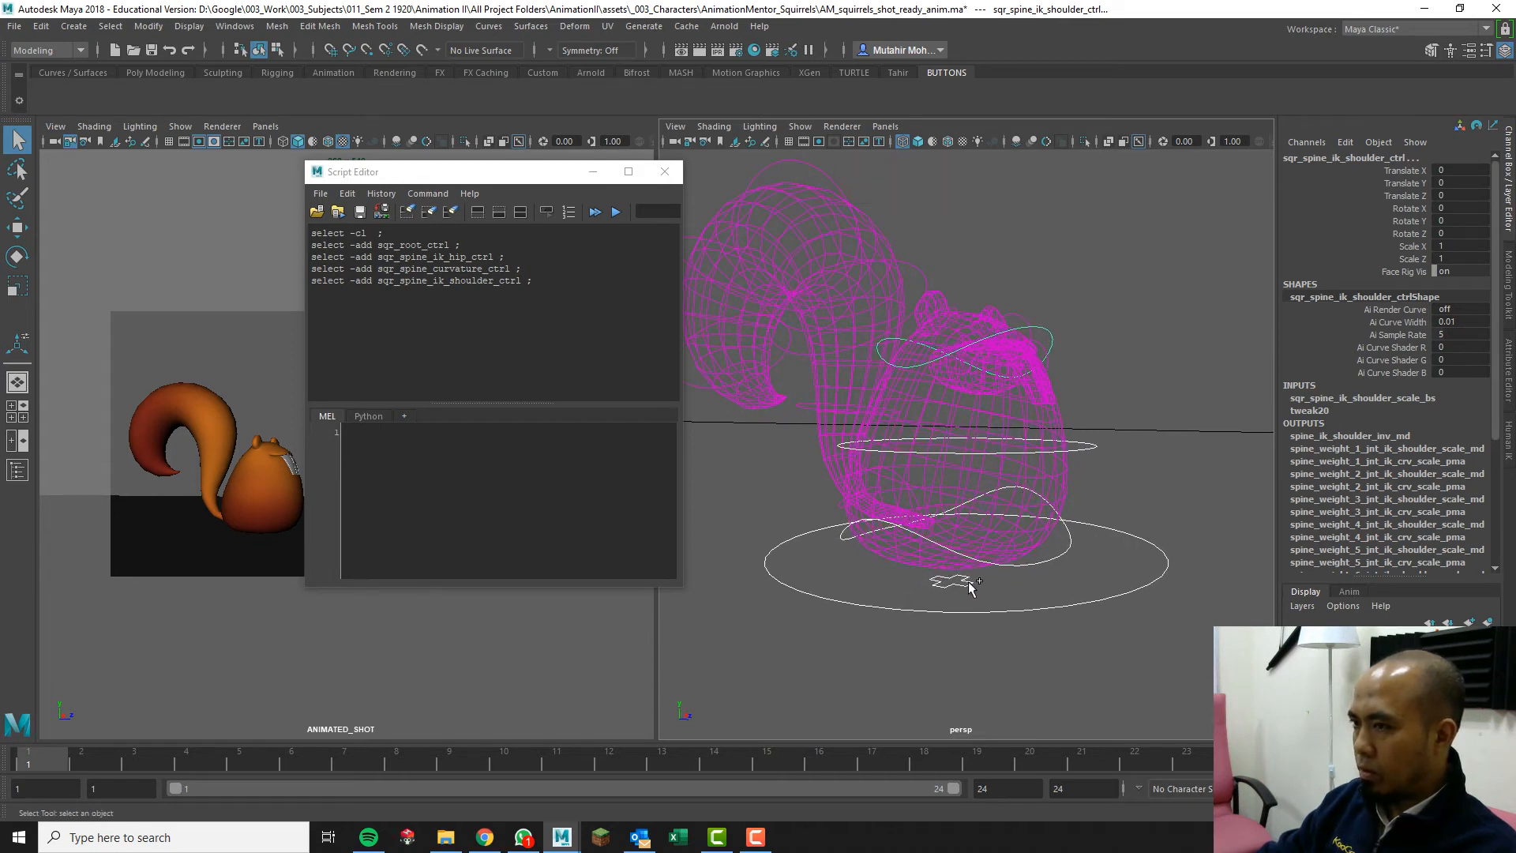
left_click(970, 584, "ctrl+shift")
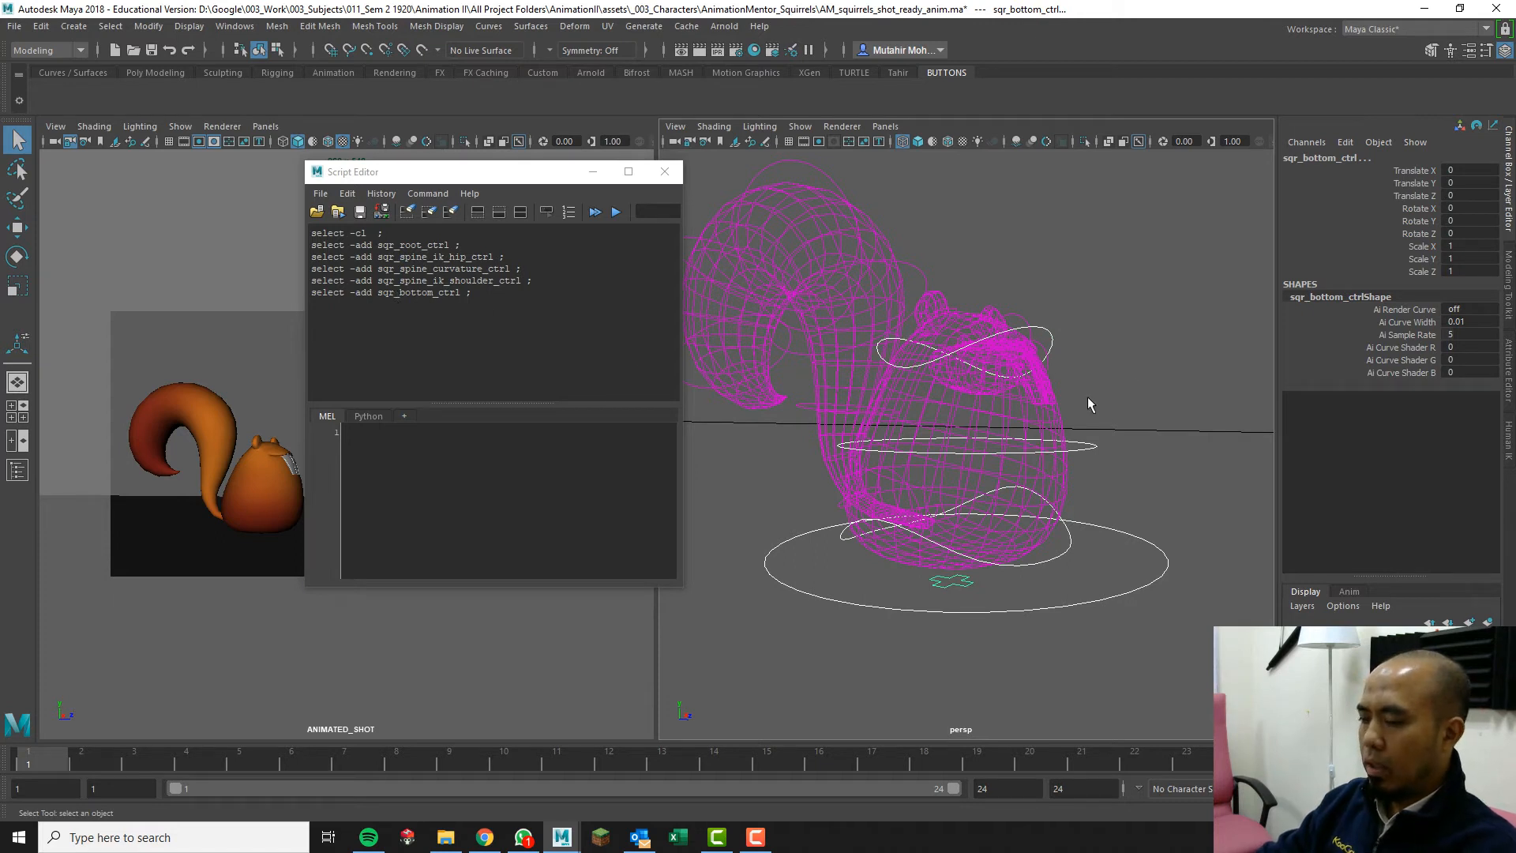
Return the perspective view to shaded display and add the upper jaw, lower jaw and both mouth-corner controls to the selection.
key("5")
mouse_move(1080, 410)
left_mouse_down("alt")
mouse_move(1056, 466)
mouse_move(1031, 461)
left_mouse_up("alt")
right_click_drag(1125, 301, 1130, 339, "alt")
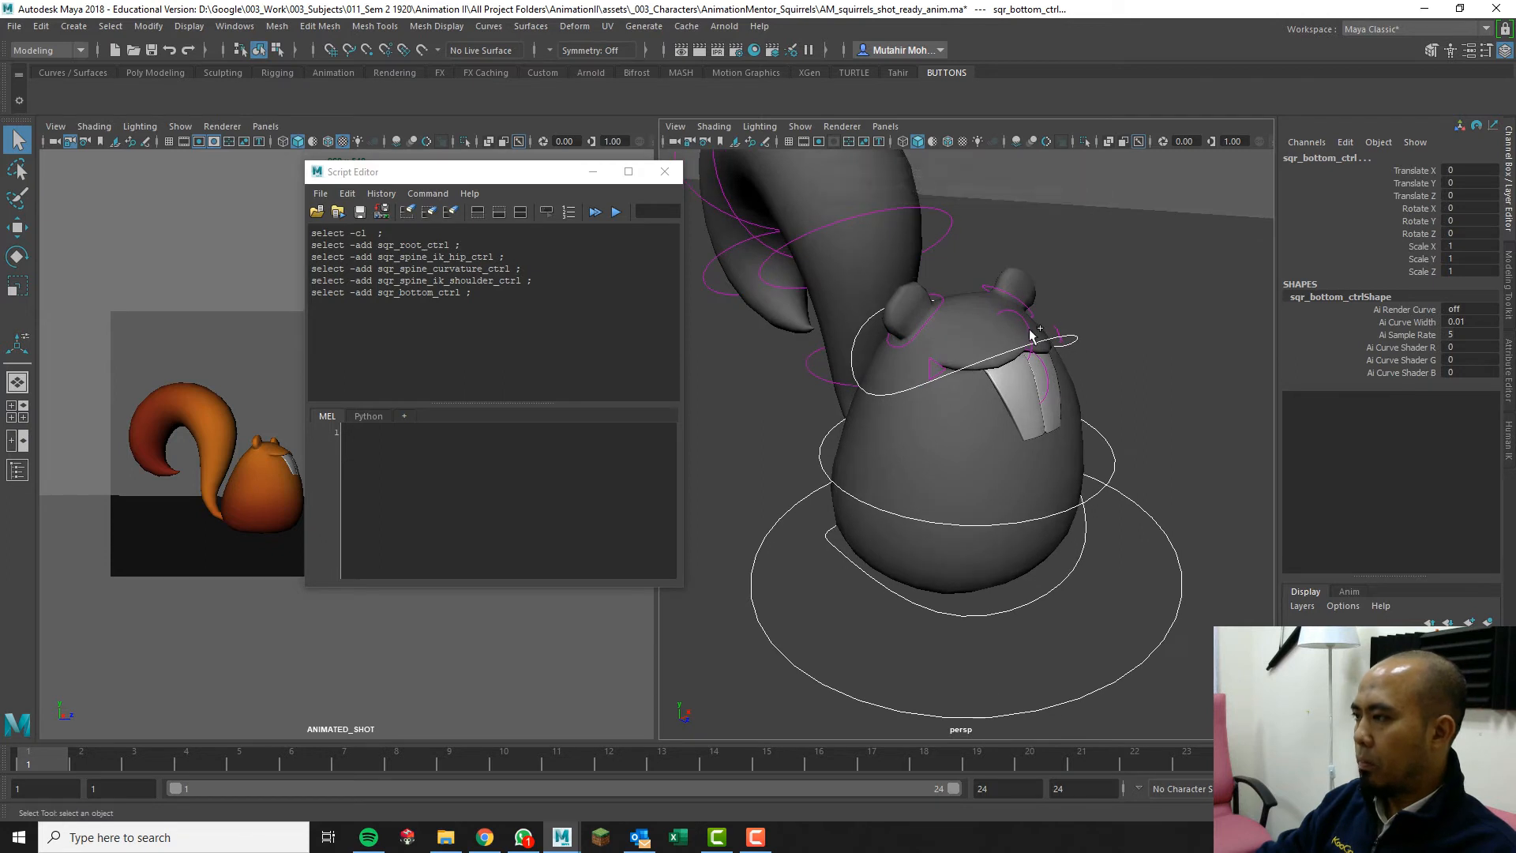
left_click(1029, 326, "ctrl+shift")
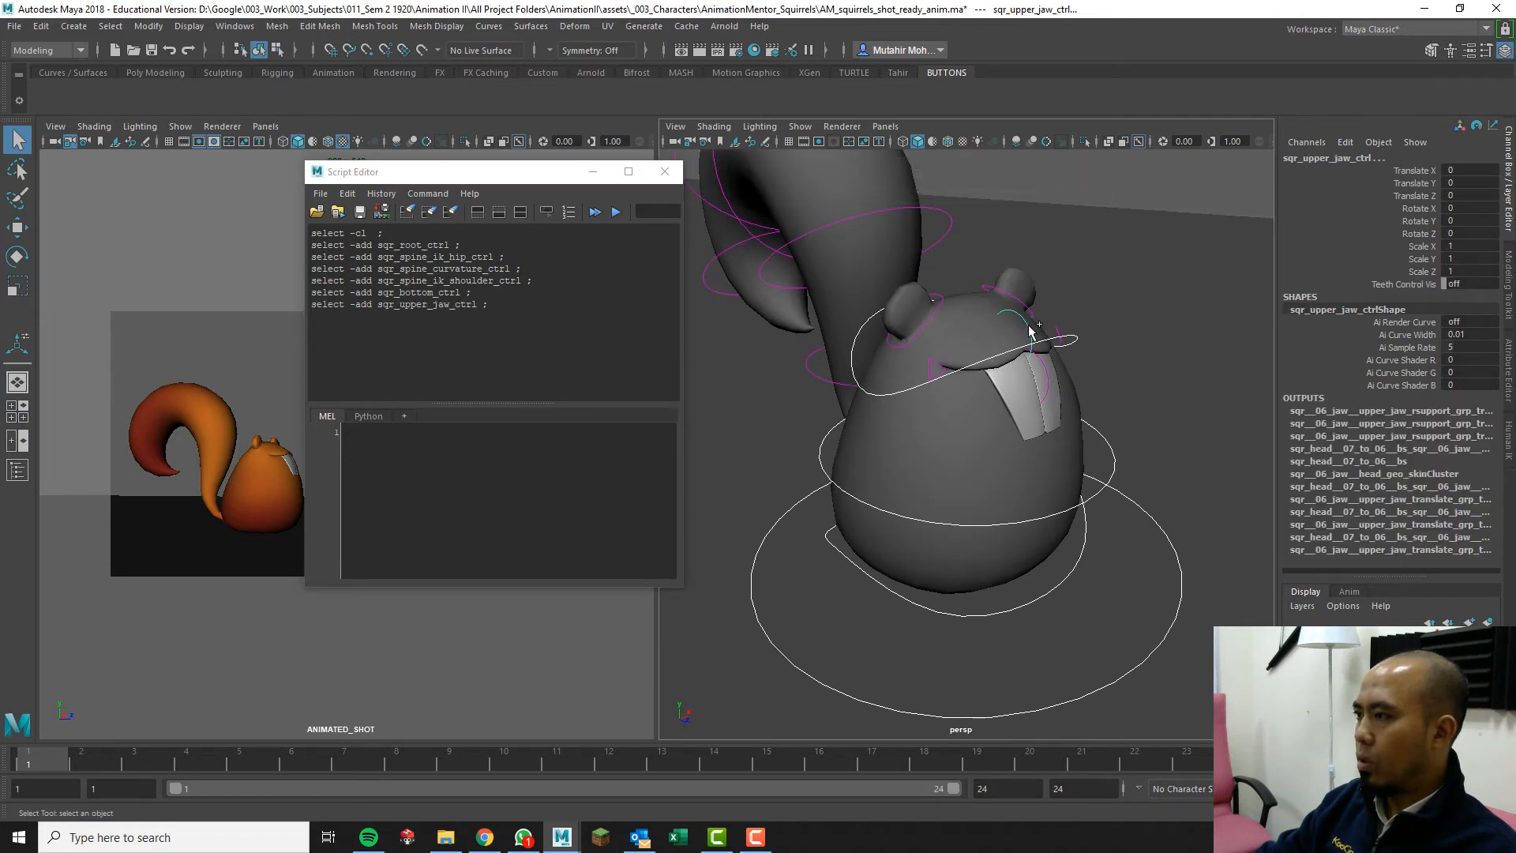
left_click(1047, 371, "ctrl+shift")
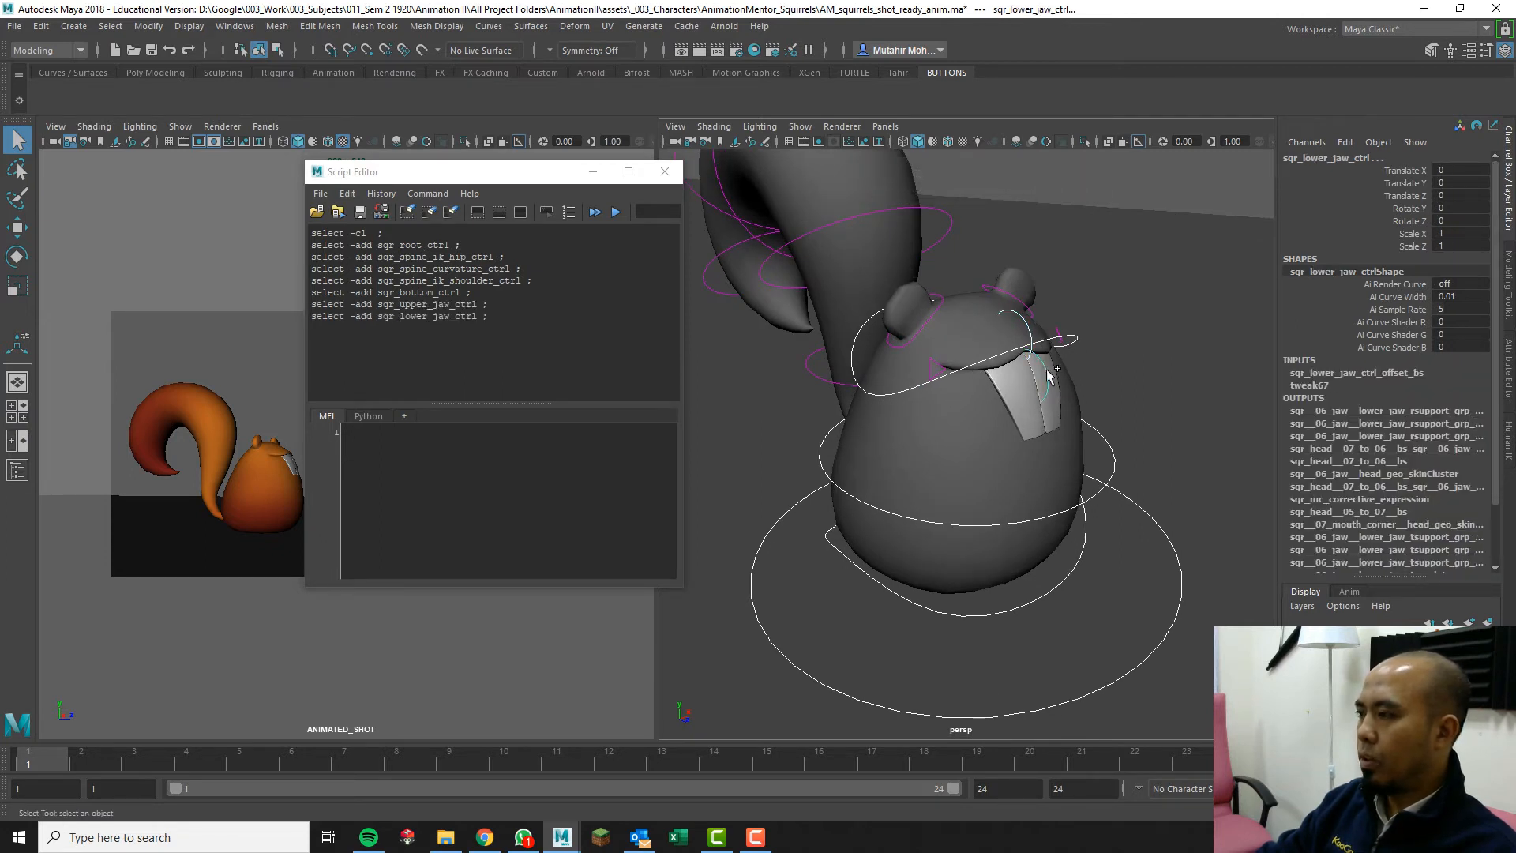
left_click(937, 367, "ctrl+shift")
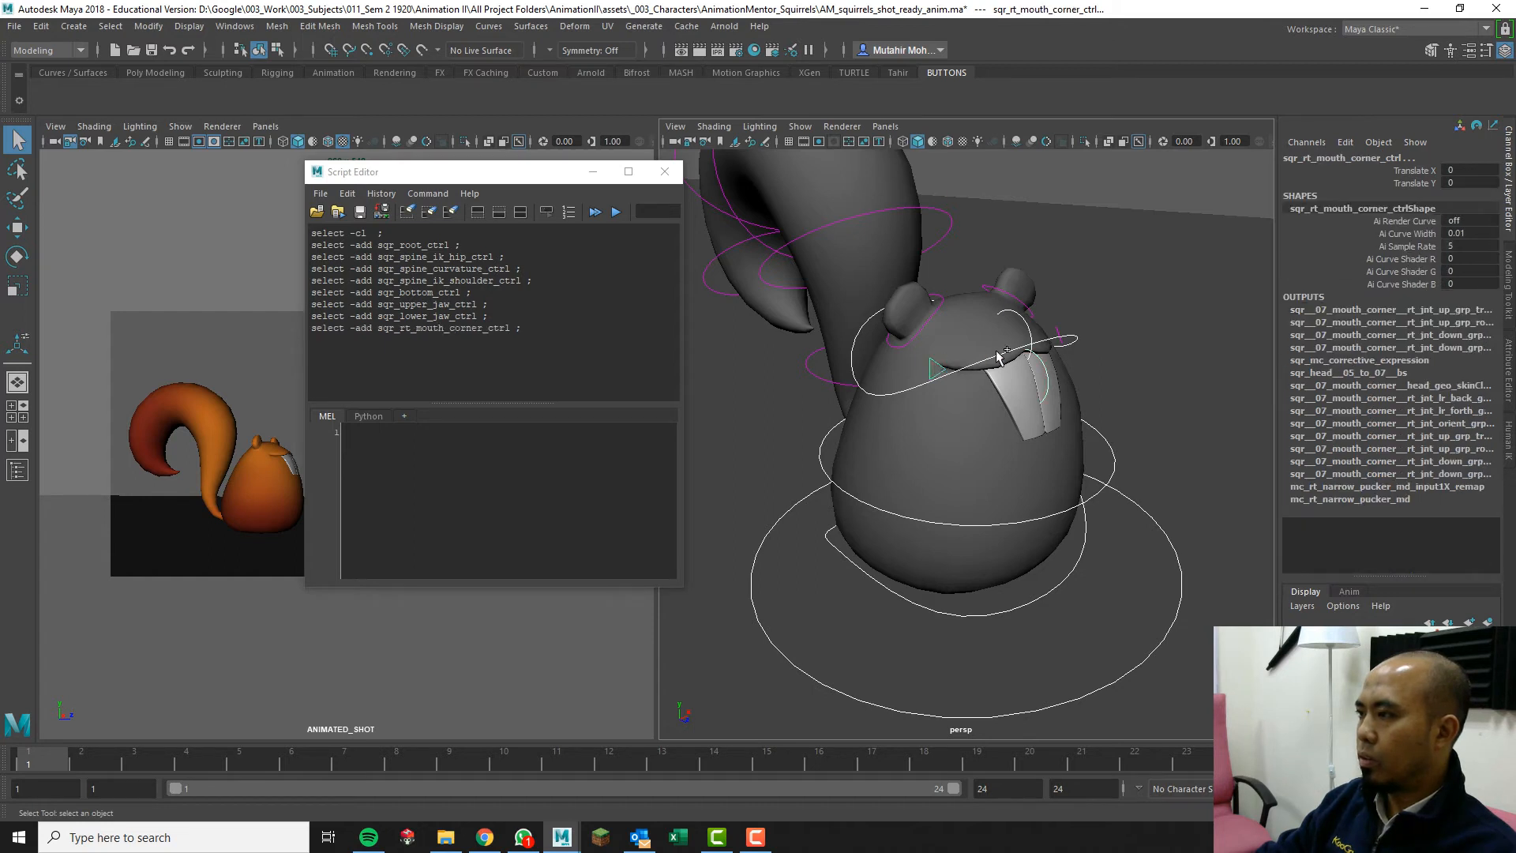
left_click(1059, 337, "ctrl+shift")
Add the squirrel's right and left ear controls to the selection.
mouse_move(1054, 401)
left_mouse_down("alt")
mouse_move(1027, 398)
mouse_move(1042, 371)
mouse_move(1065, 403)
mouse_move(1050, 401)
mouse_move(1077, 398)
left_mouse_up("alt")
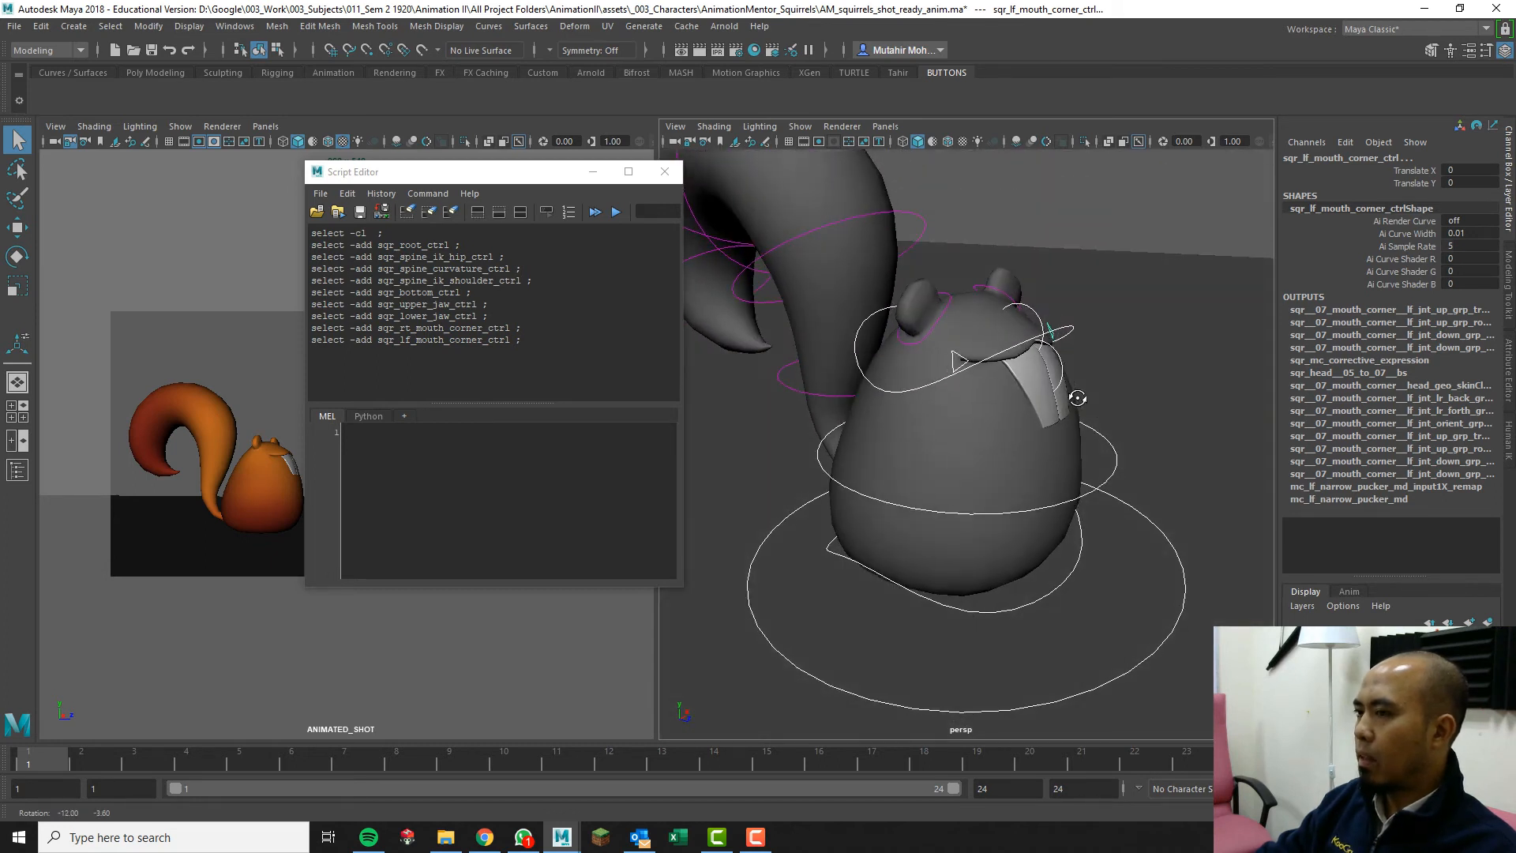
left_click(963, 300, "ctrl+shift")
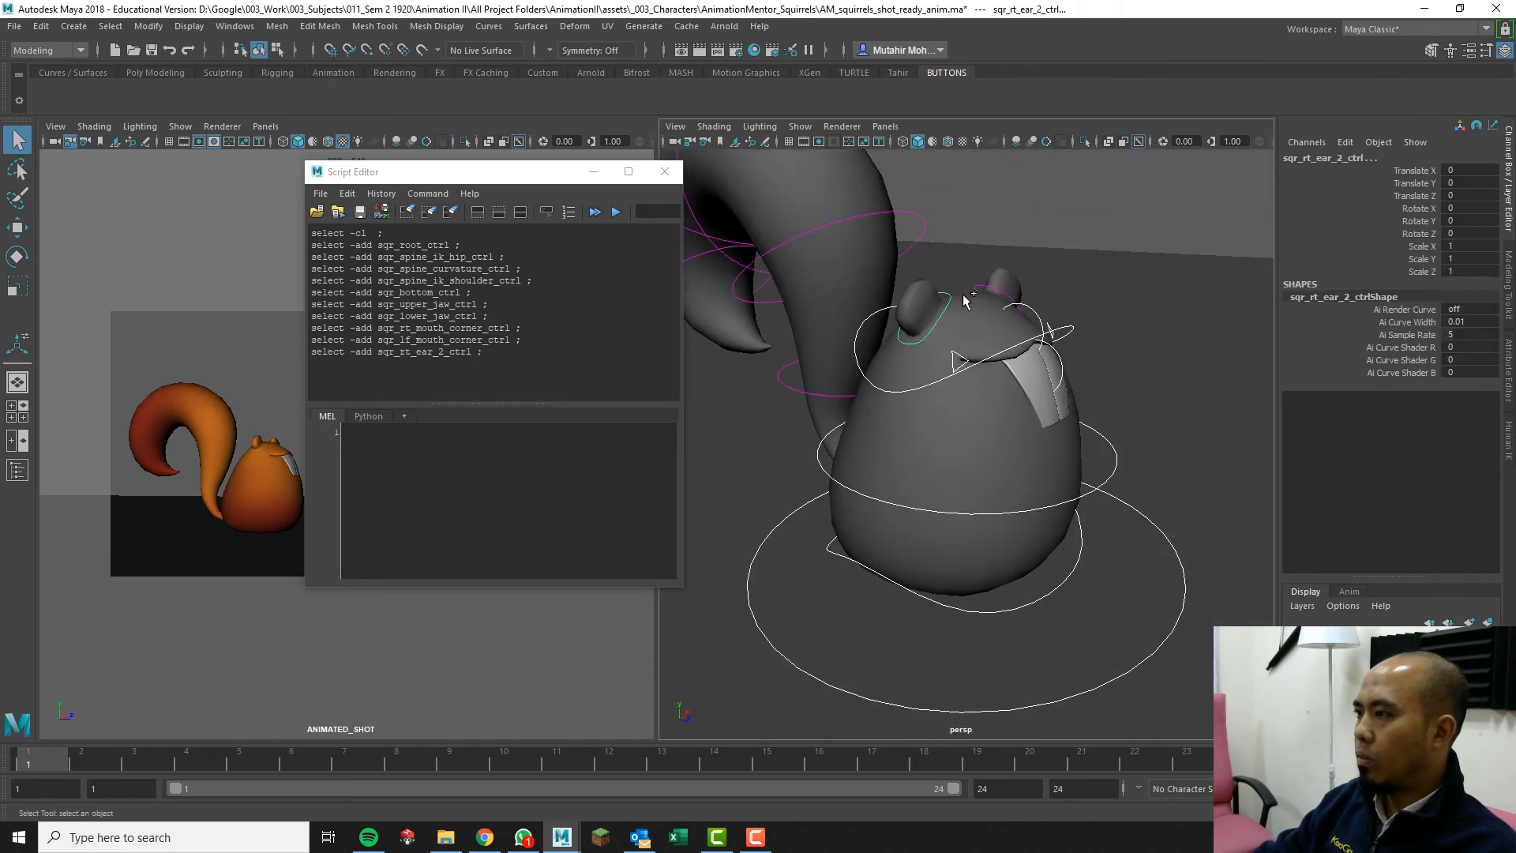
left_click(985, 292, "ctrl+shift")
Add the seven tail controls to the selection one by one, from the tail's base to its tip.
left_click_drag(1072, 482, 904, 472, "alt")
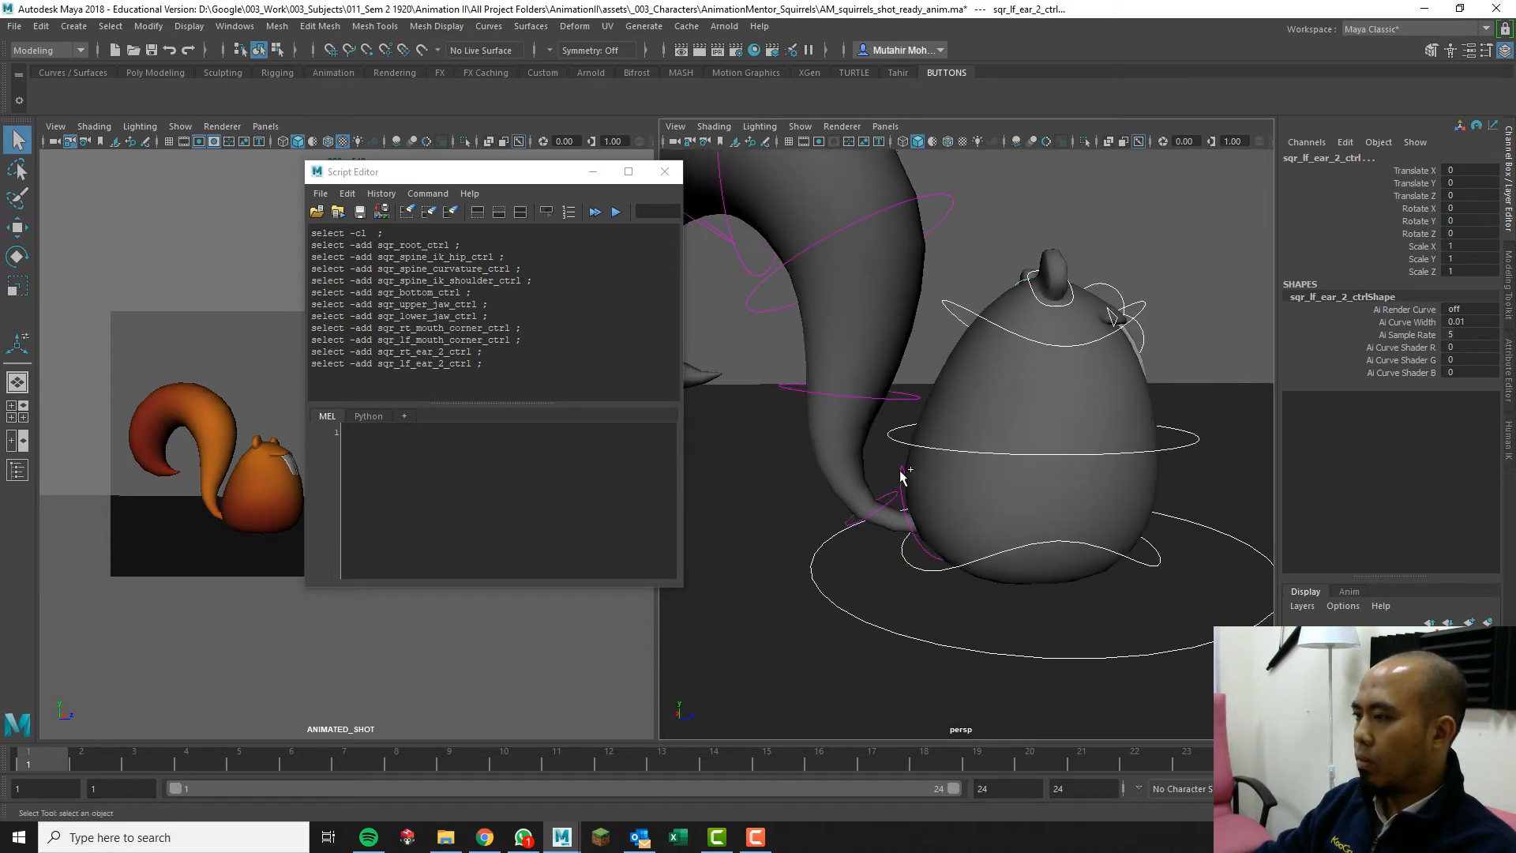
left_click(902, 475, "ctrl+shift")
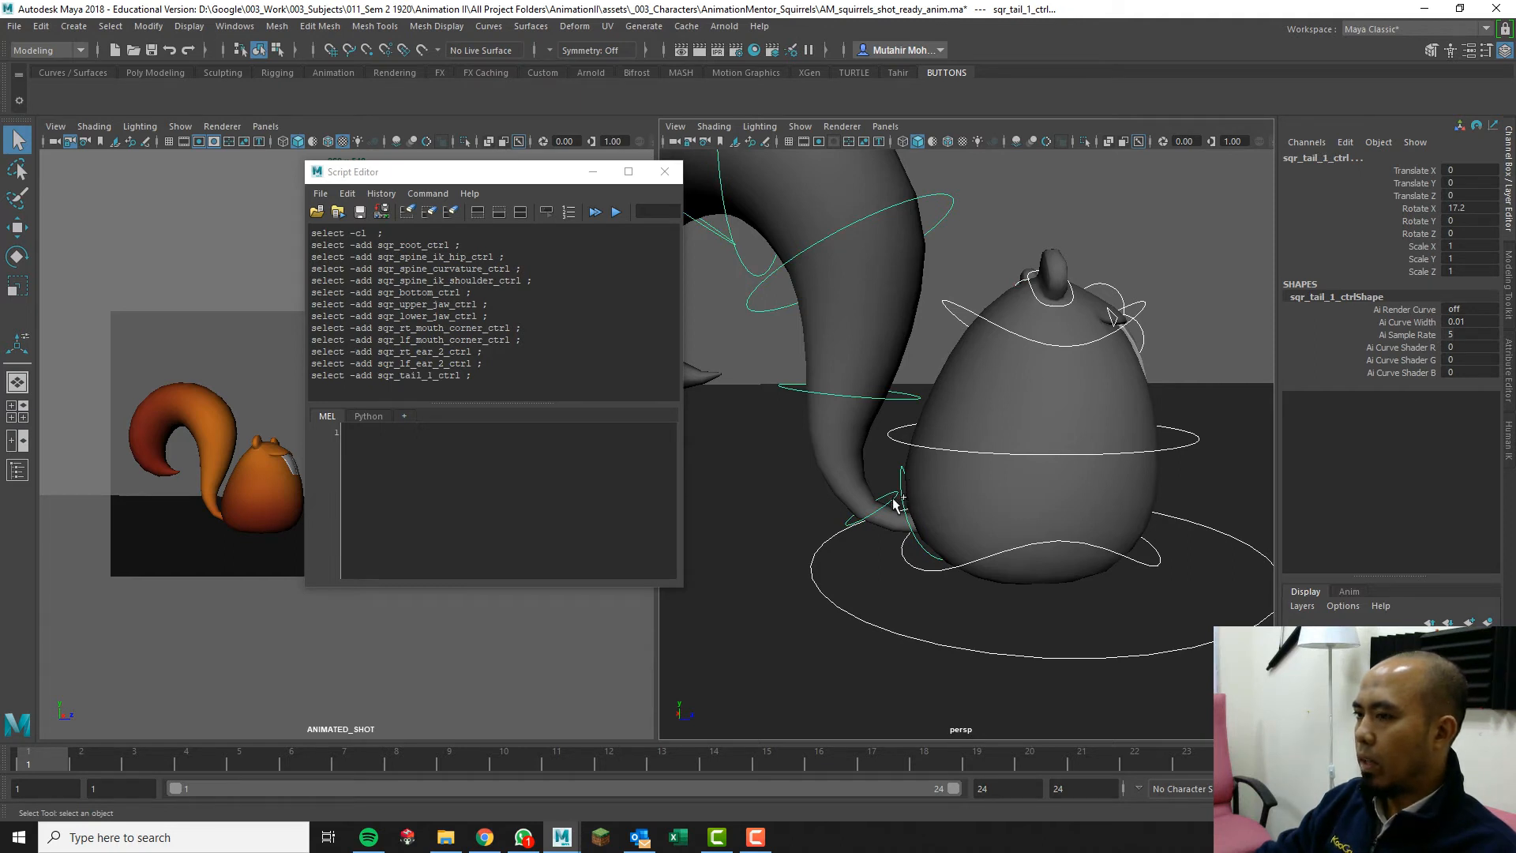
left_click(896, 504, "ctrl+shift")
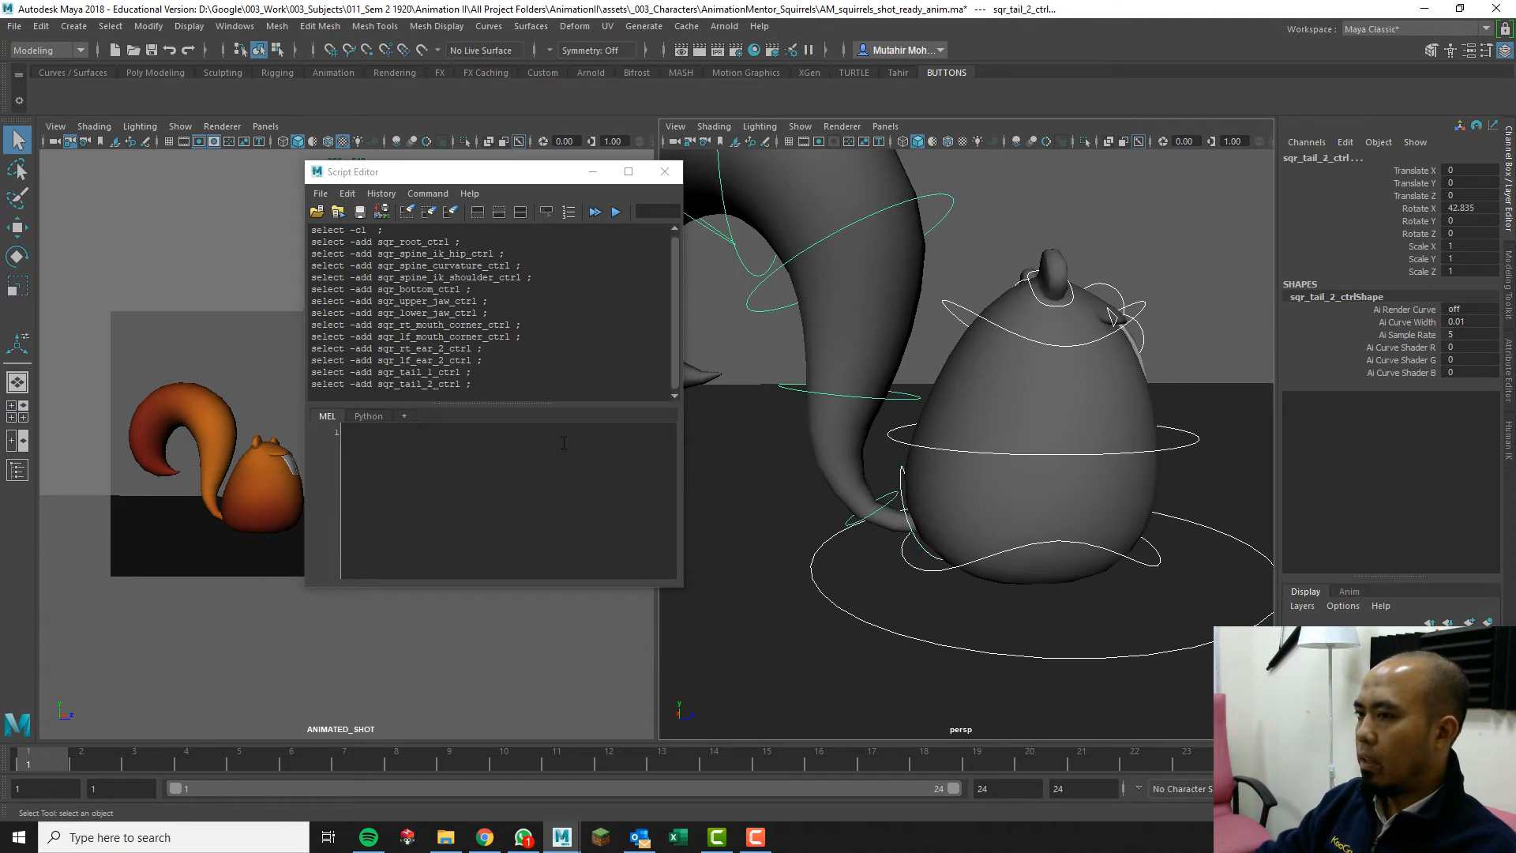
left_click(909, 401, "ctrl+shift")
left_click_drag(917, 312, 947, 373, "alt")
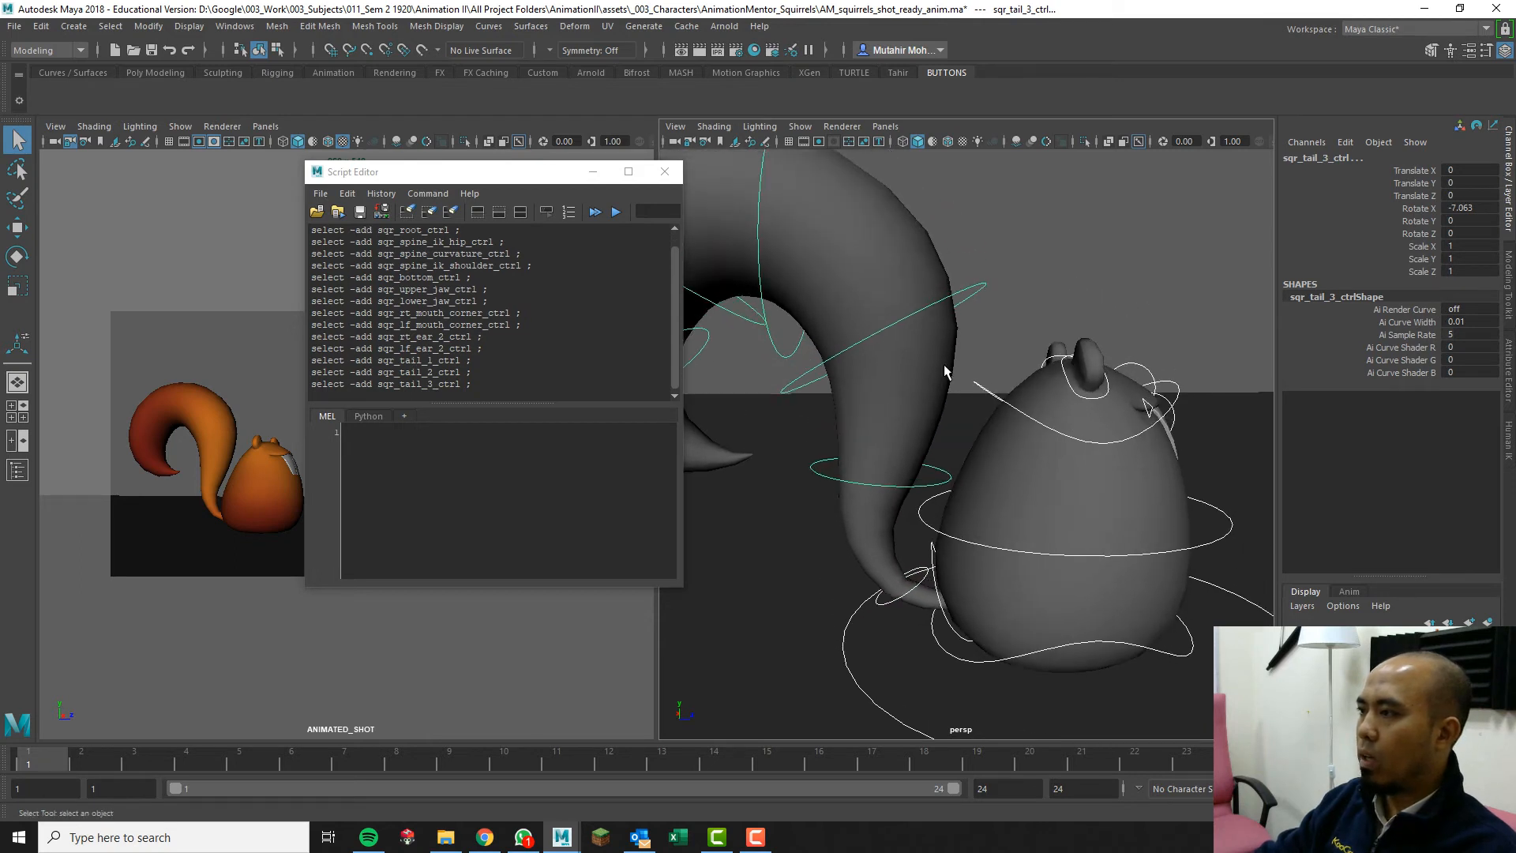
left_click(974, 289, "ctrl+shift")
left_click_drag(889, 329, 959, 319, "alt")
left_click_drag(965, 207, 1019, 217, "alt")
left_click(1017, 217, "ctrl+shift")
left_click(772, 294, "ctrl+shift")
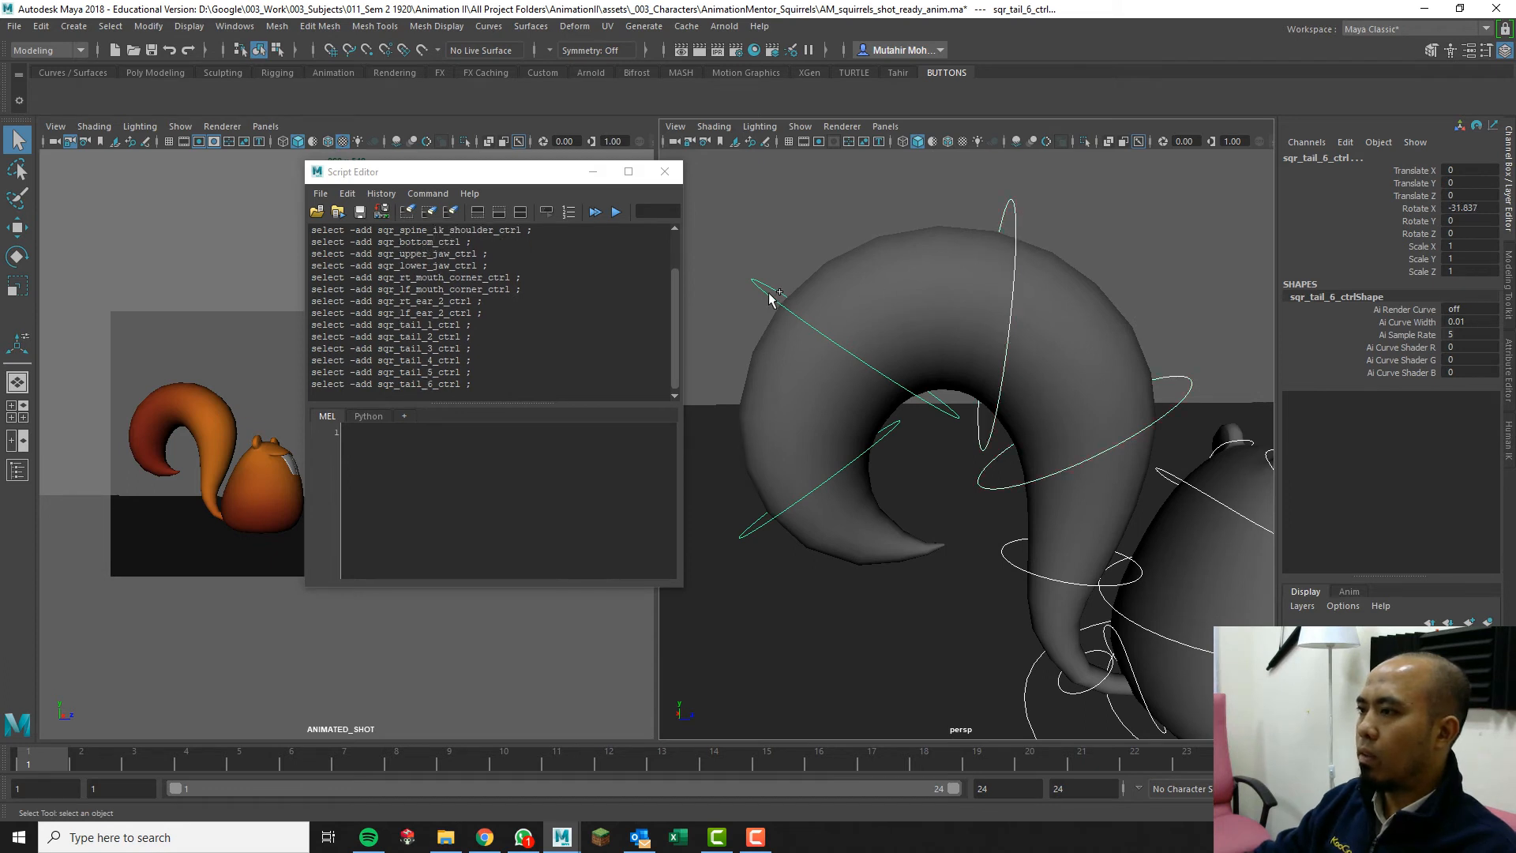
left_click(898, 434, "ctrl+shift")
Enlarge and reposition the Script Editor, and copy all the recorded selection commands from the history into the MEL input.
right_click_drag(1020, 628, 1021, 387, "alt")
left_click_drag(1071, 487, 975, 474, "alt")
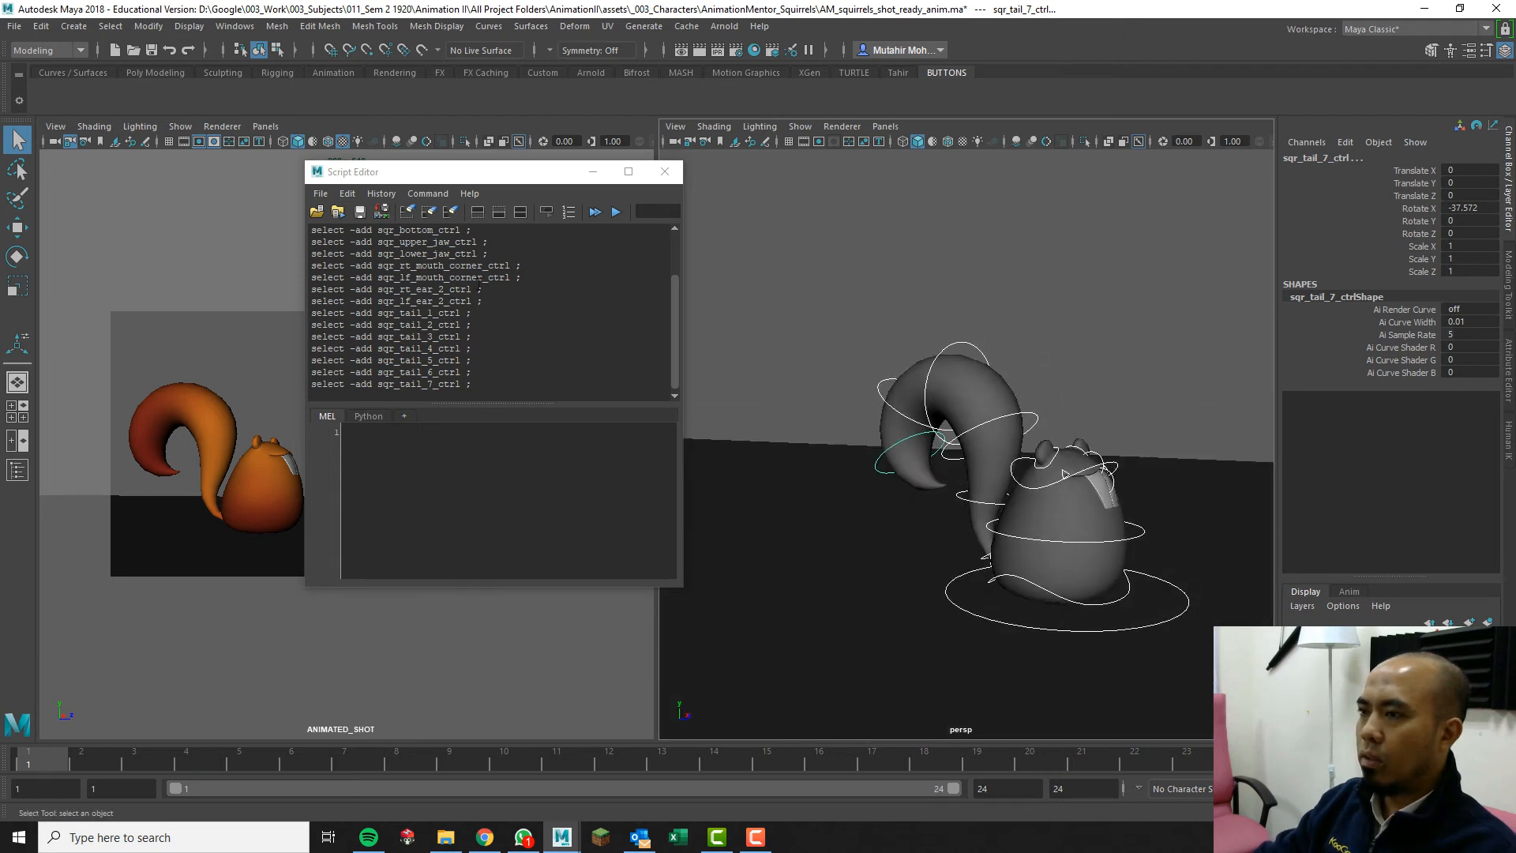
left_click_drag(545, 160, 547, 31)
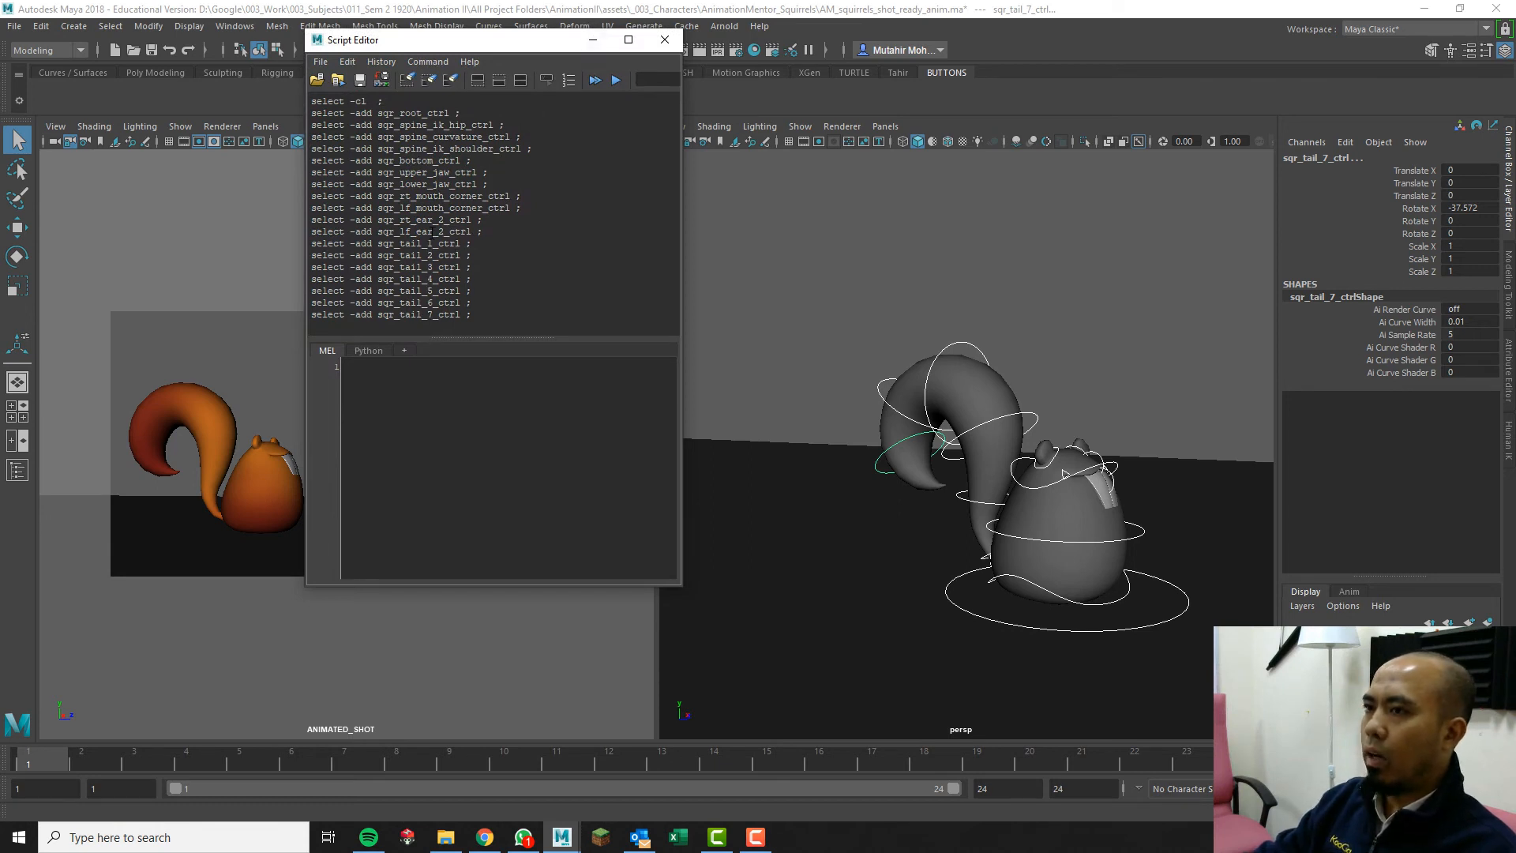
left_click_drag(504, 46, 564, 169)
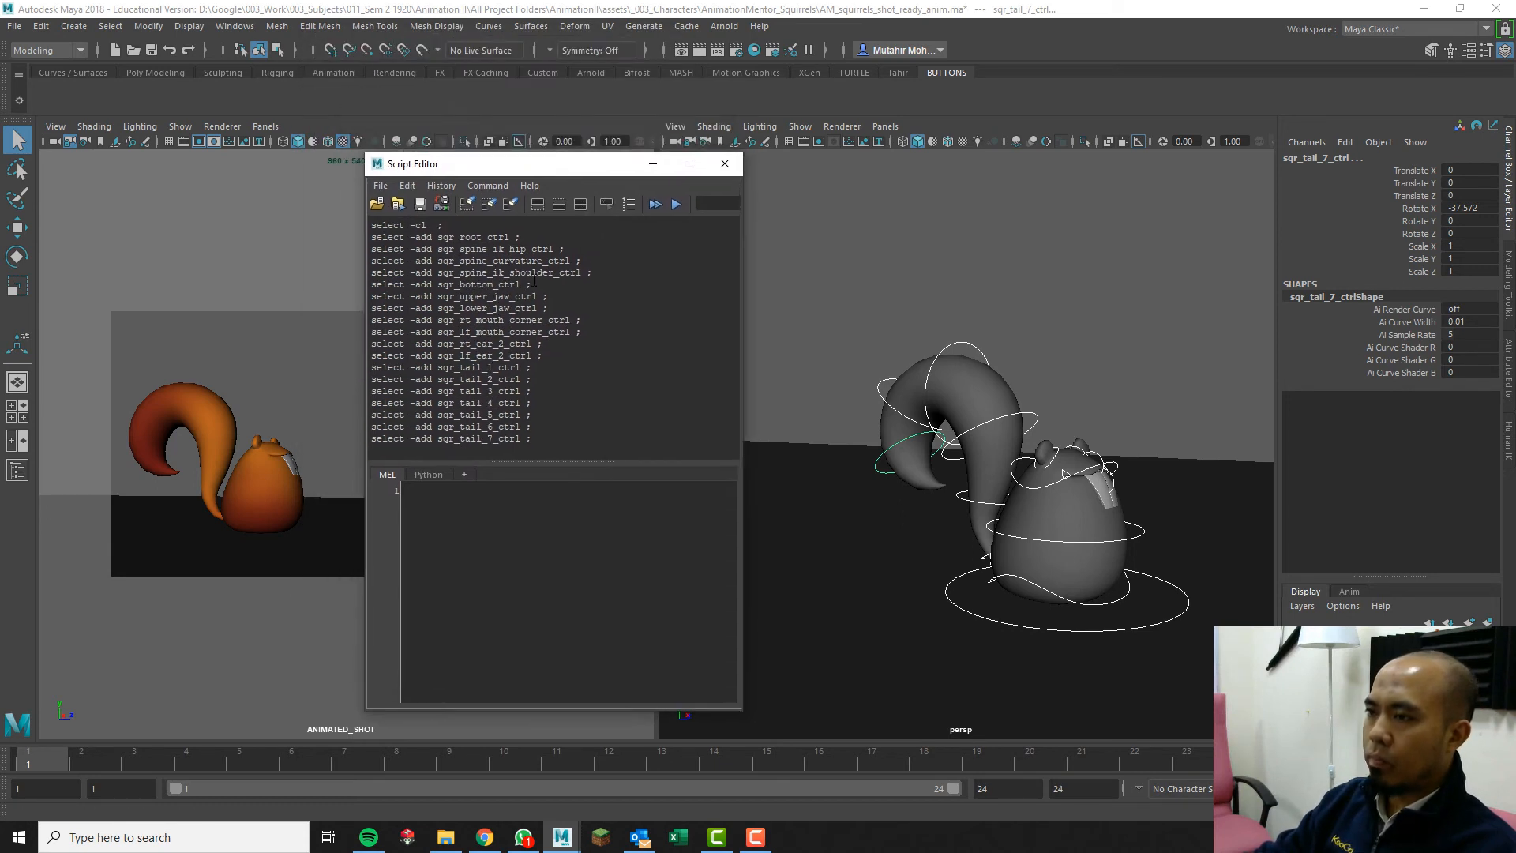
key("ctrl+a")
key("ctrl+c")
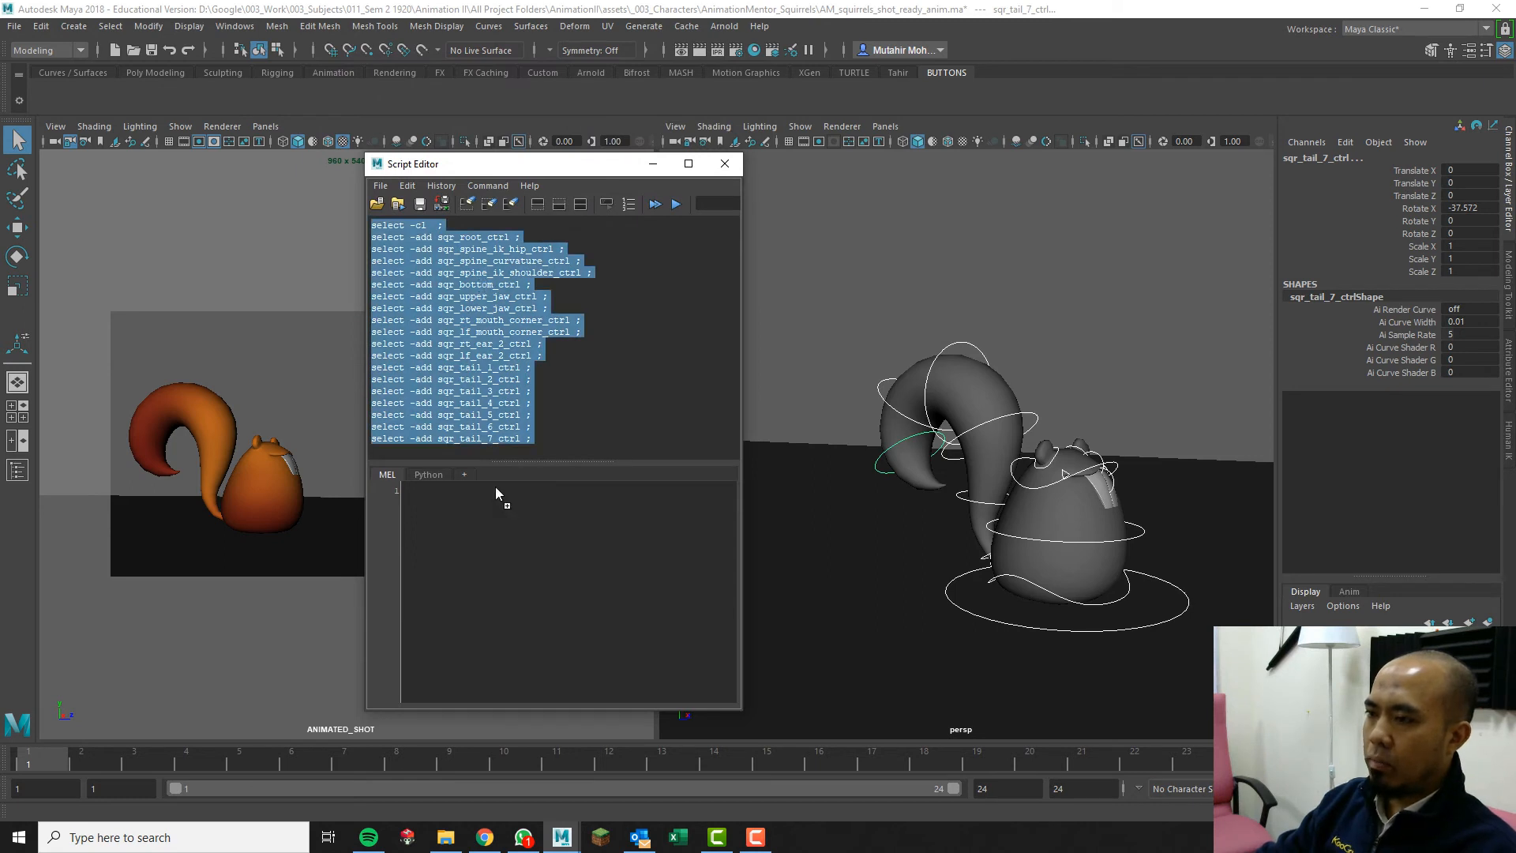
left_click(499, 527)
key("ctrl+v")
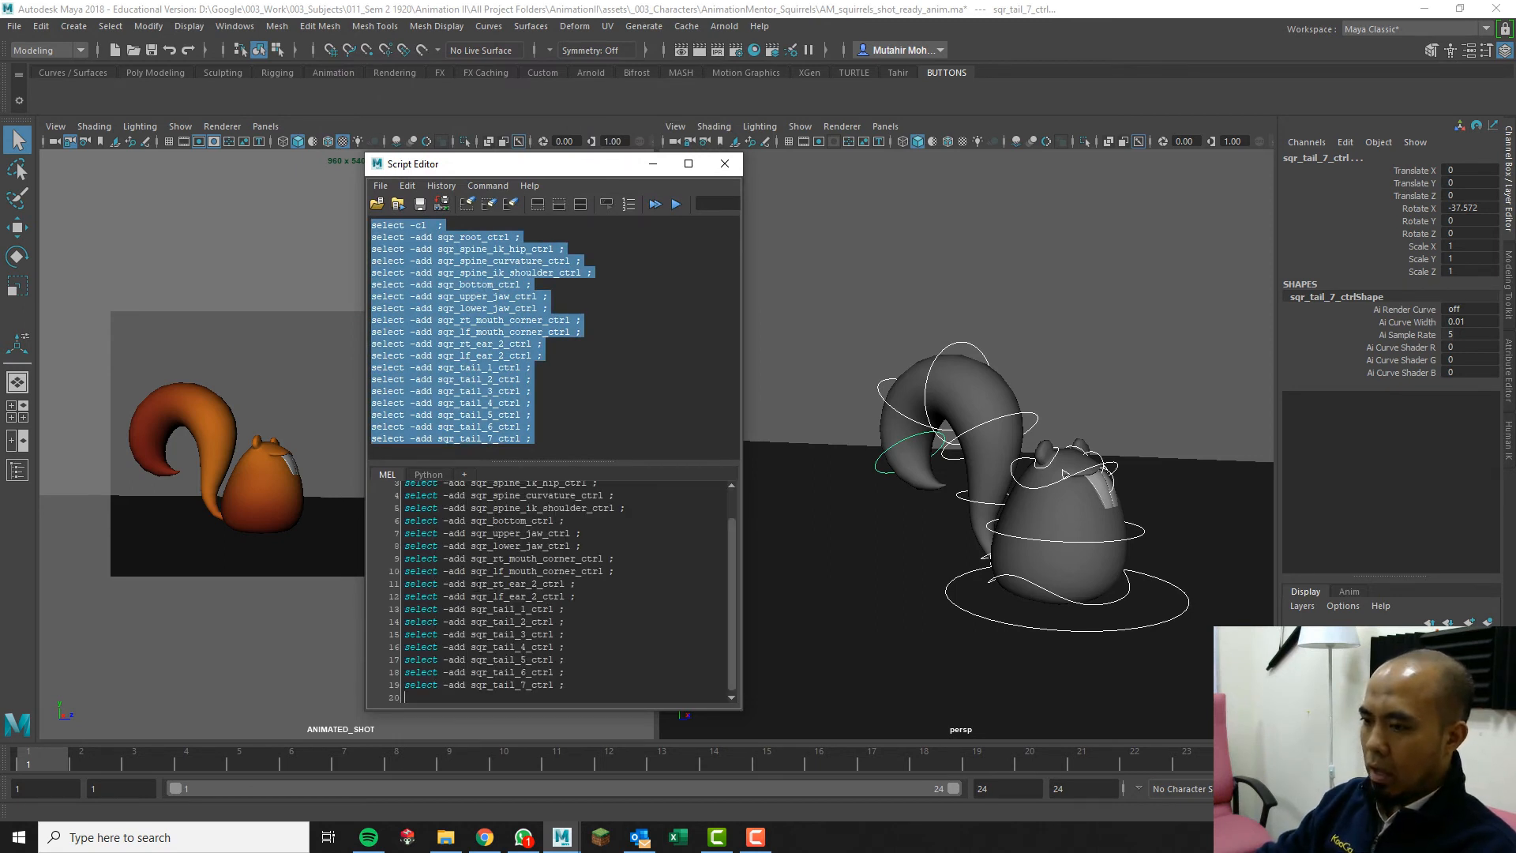
Save the whole script in the MEL input to the BUTTONS shelf as a MEL button.
key("ctrl+a")
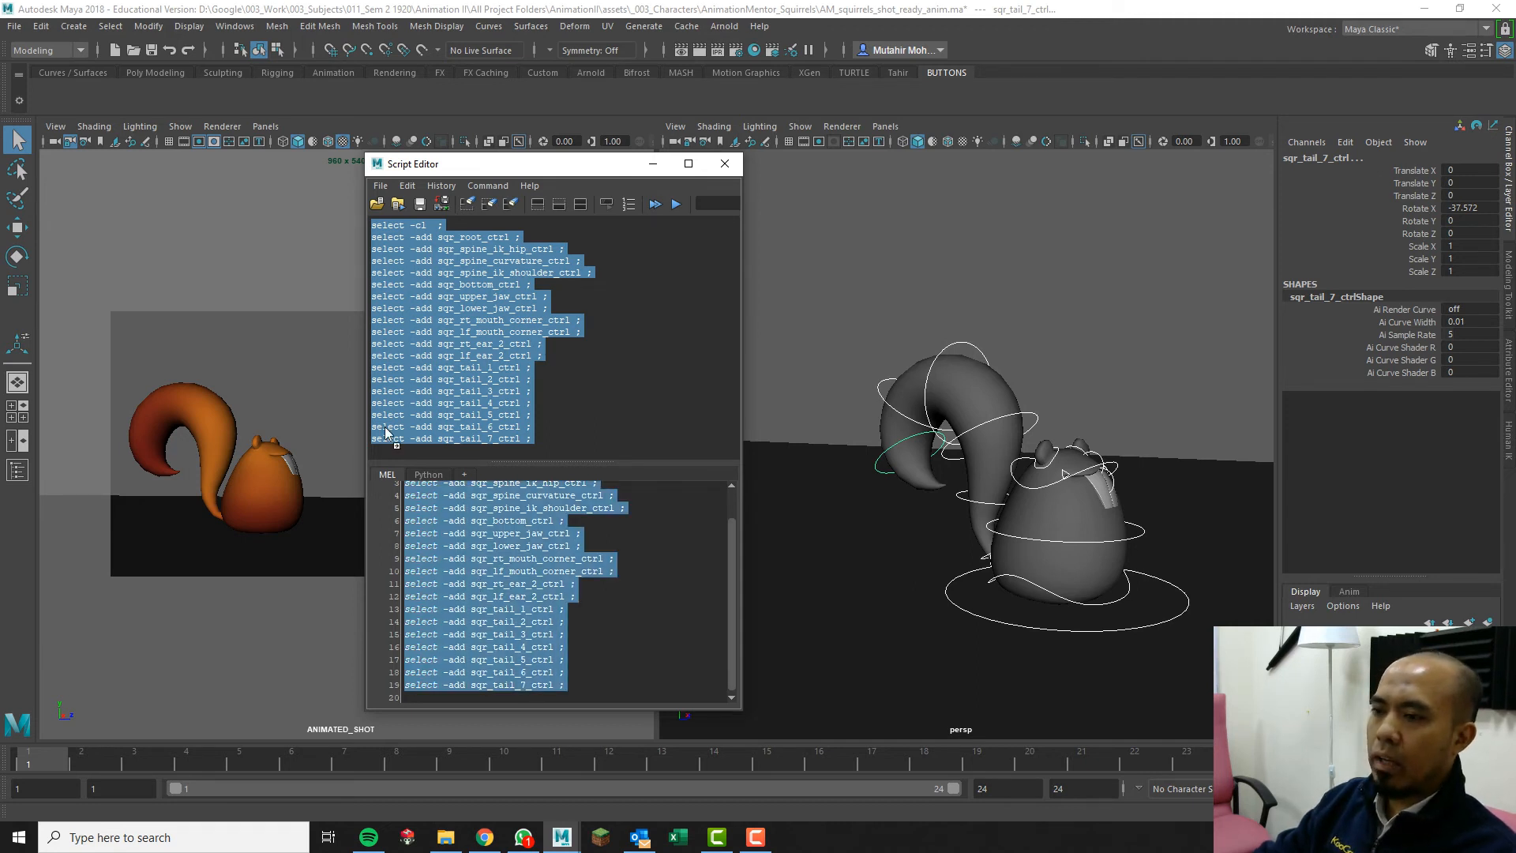
middle_click_drag(165, 125, 52, 88)
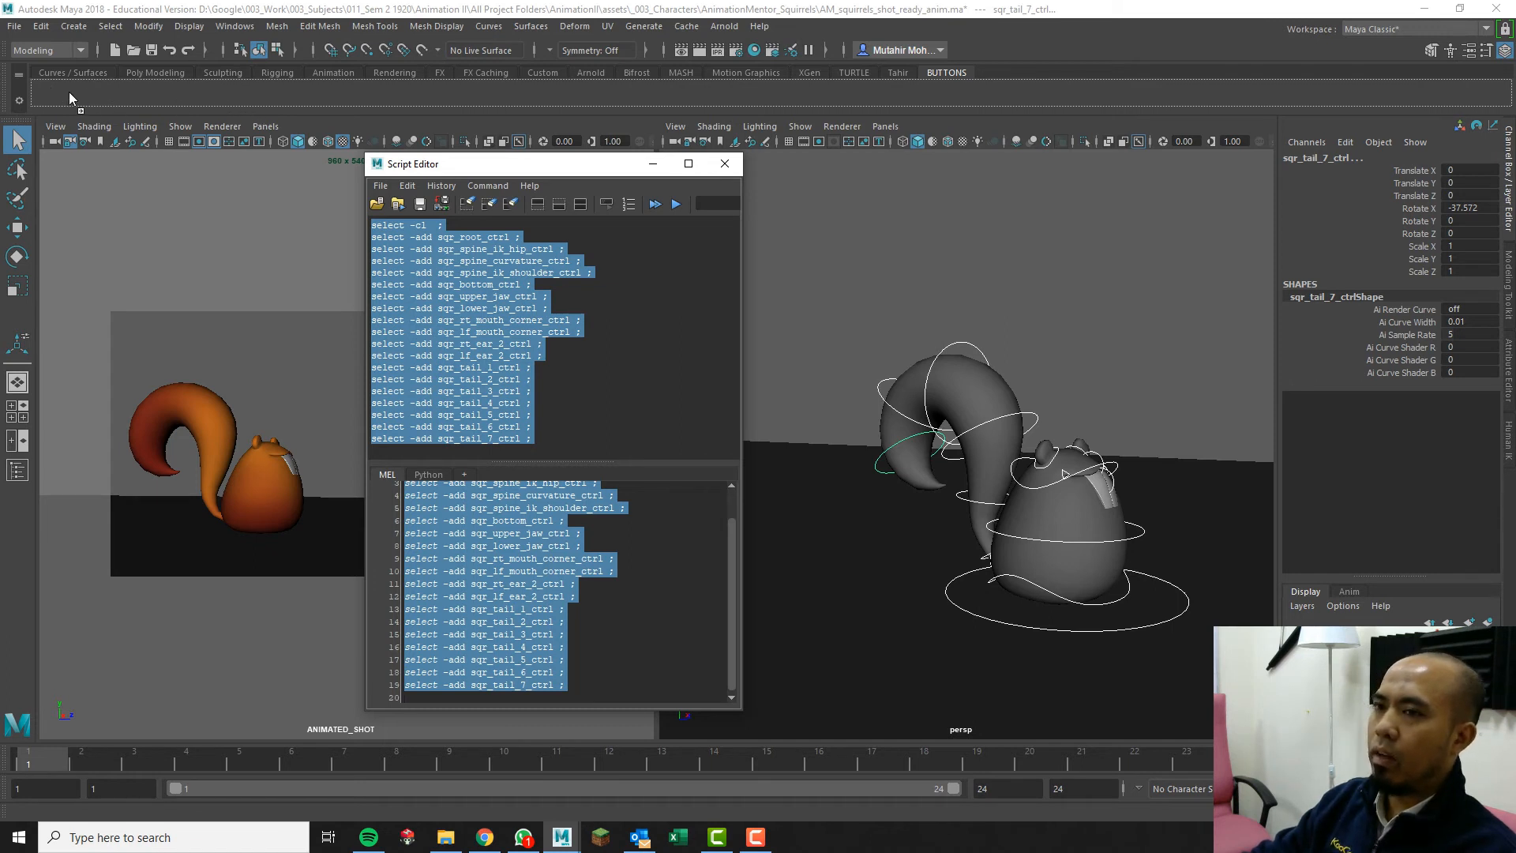
middle_click_drag(69, 91, 69, 92)
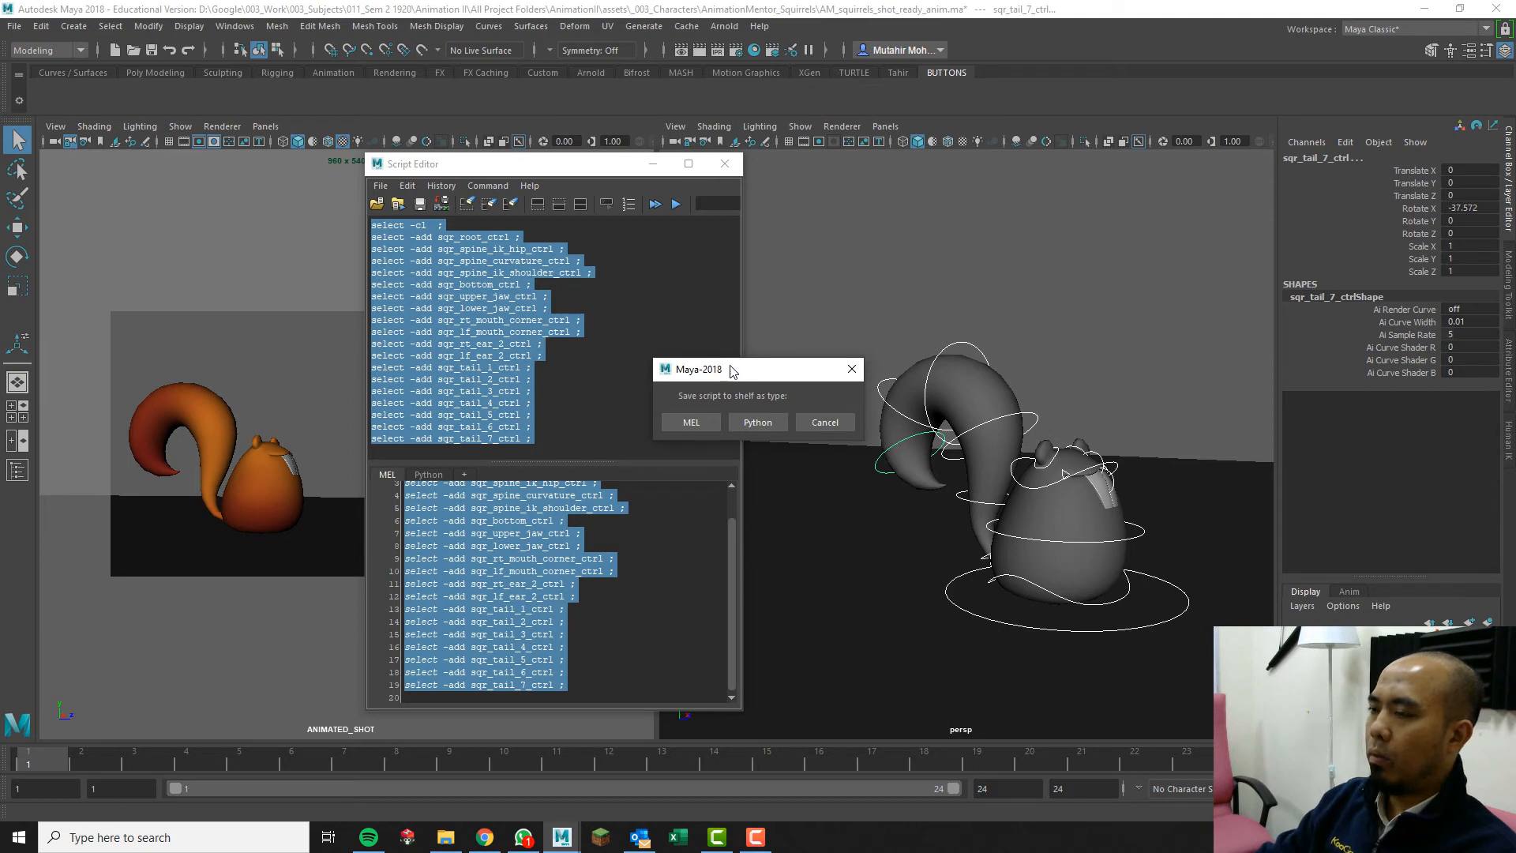
left_click_drag(731, 370, 730, 324)
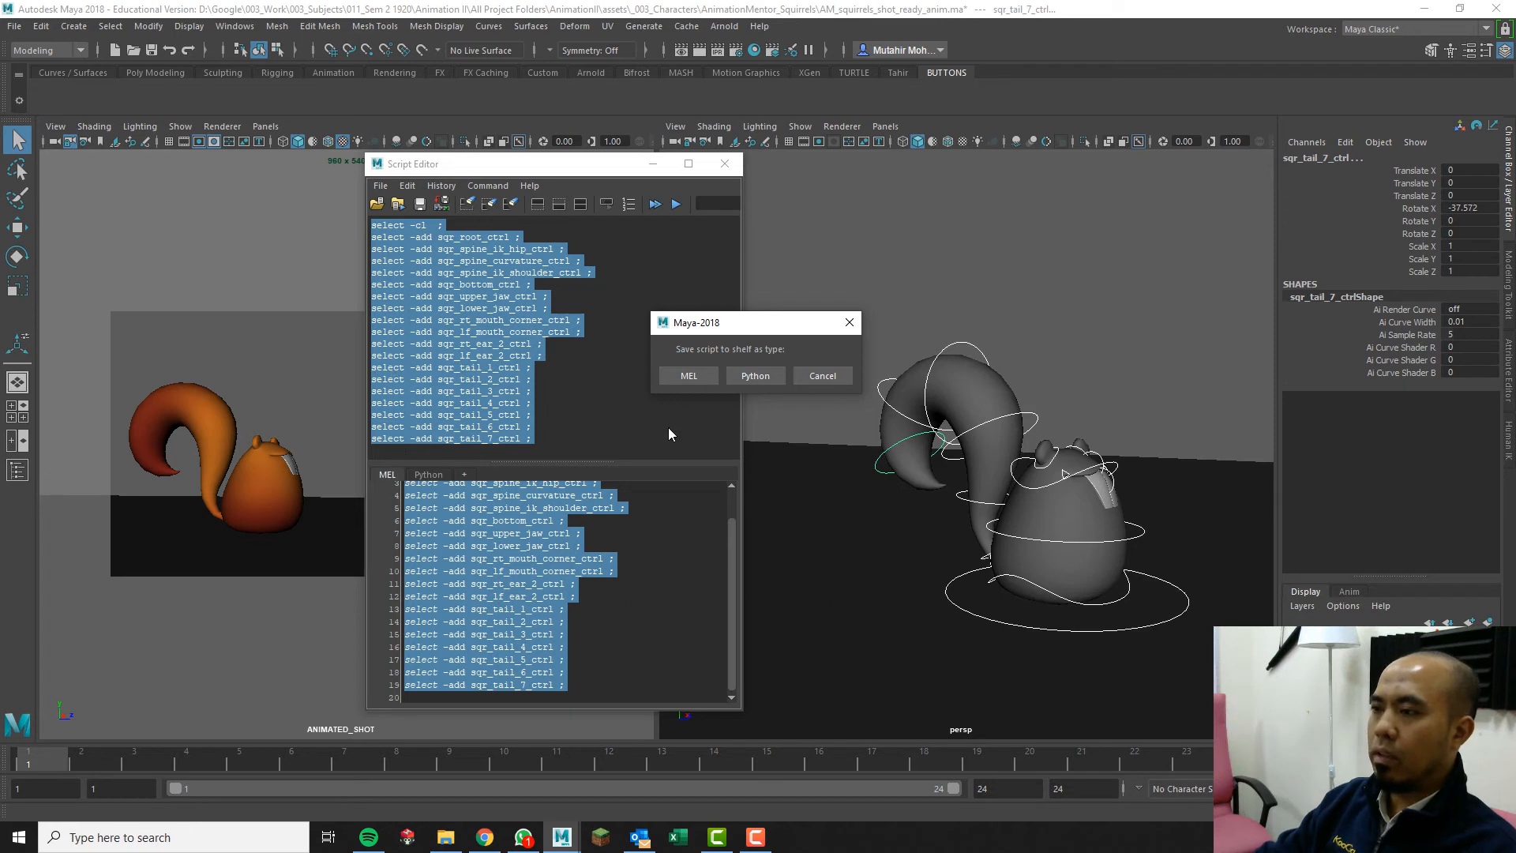
left_click(688, 376)
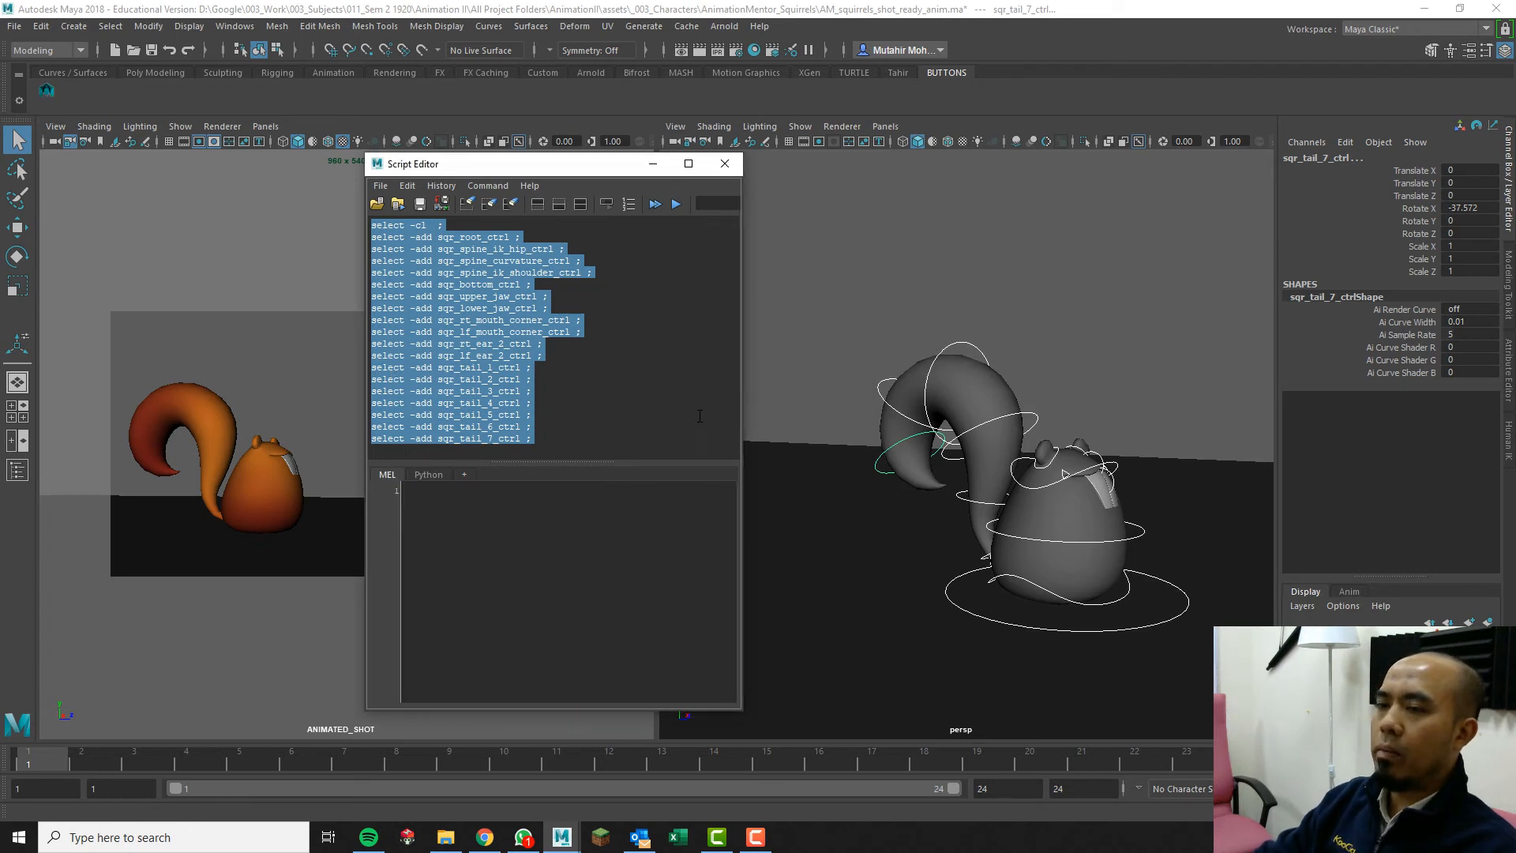
Run the new button on the BUTTONS shelf and close the Script Editor.
left_click(46, 93)
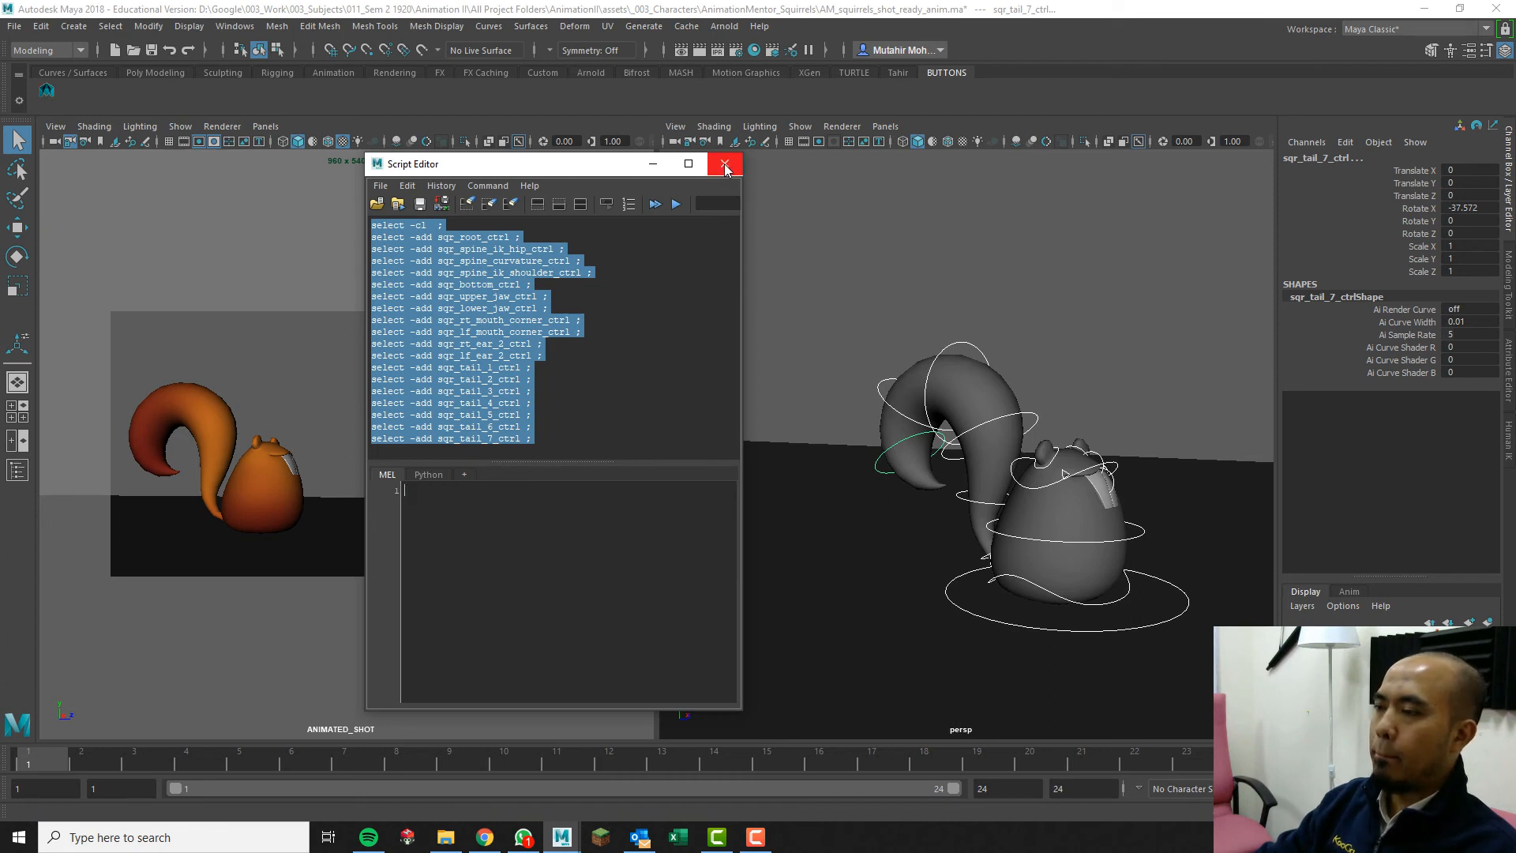
left_click_drag(533, 162, 524, 177)
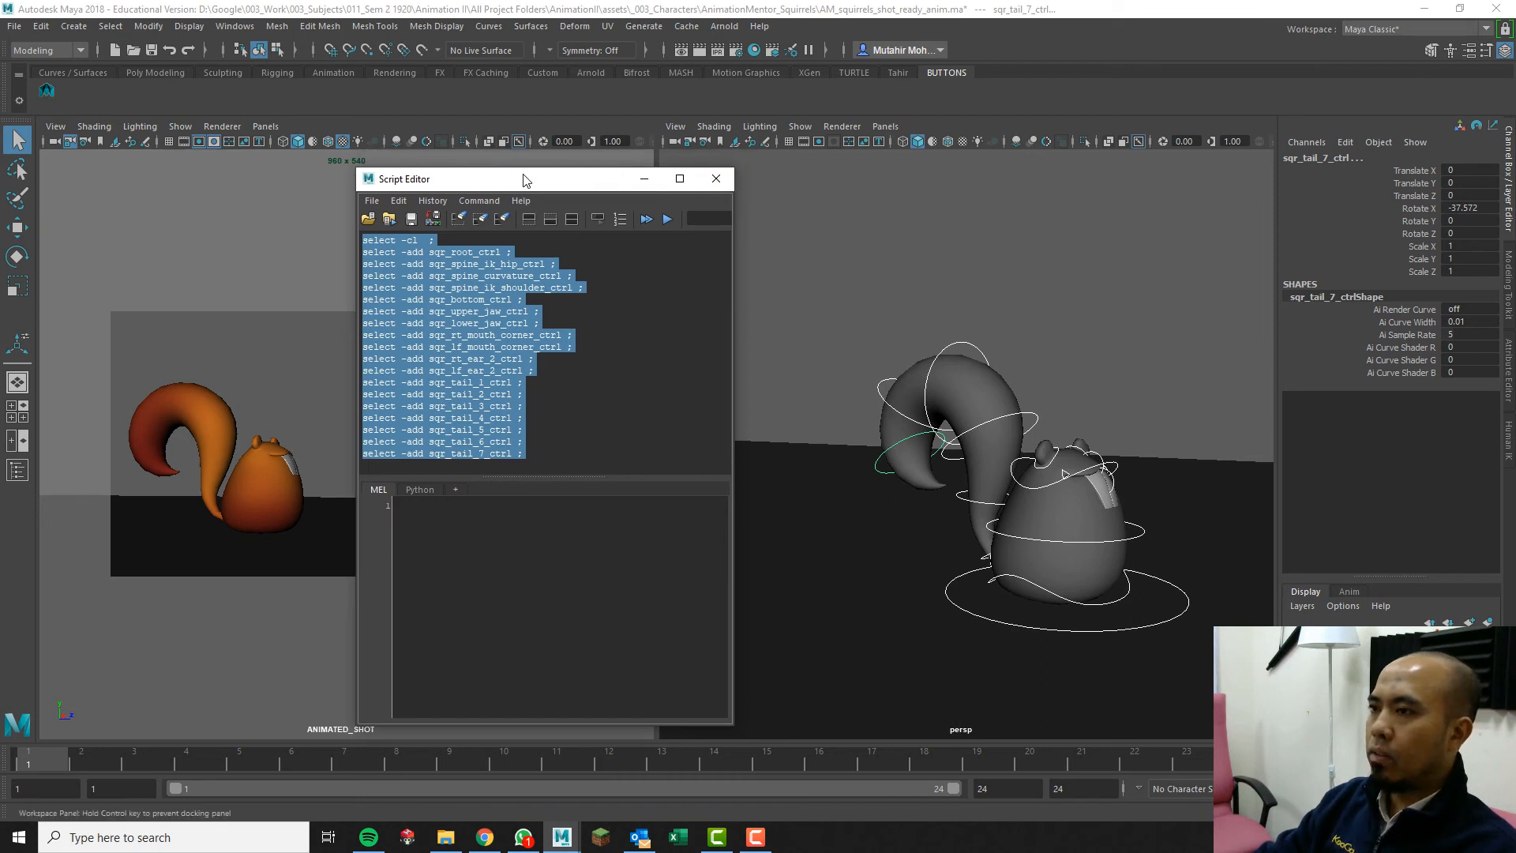
left_click(714, 180)
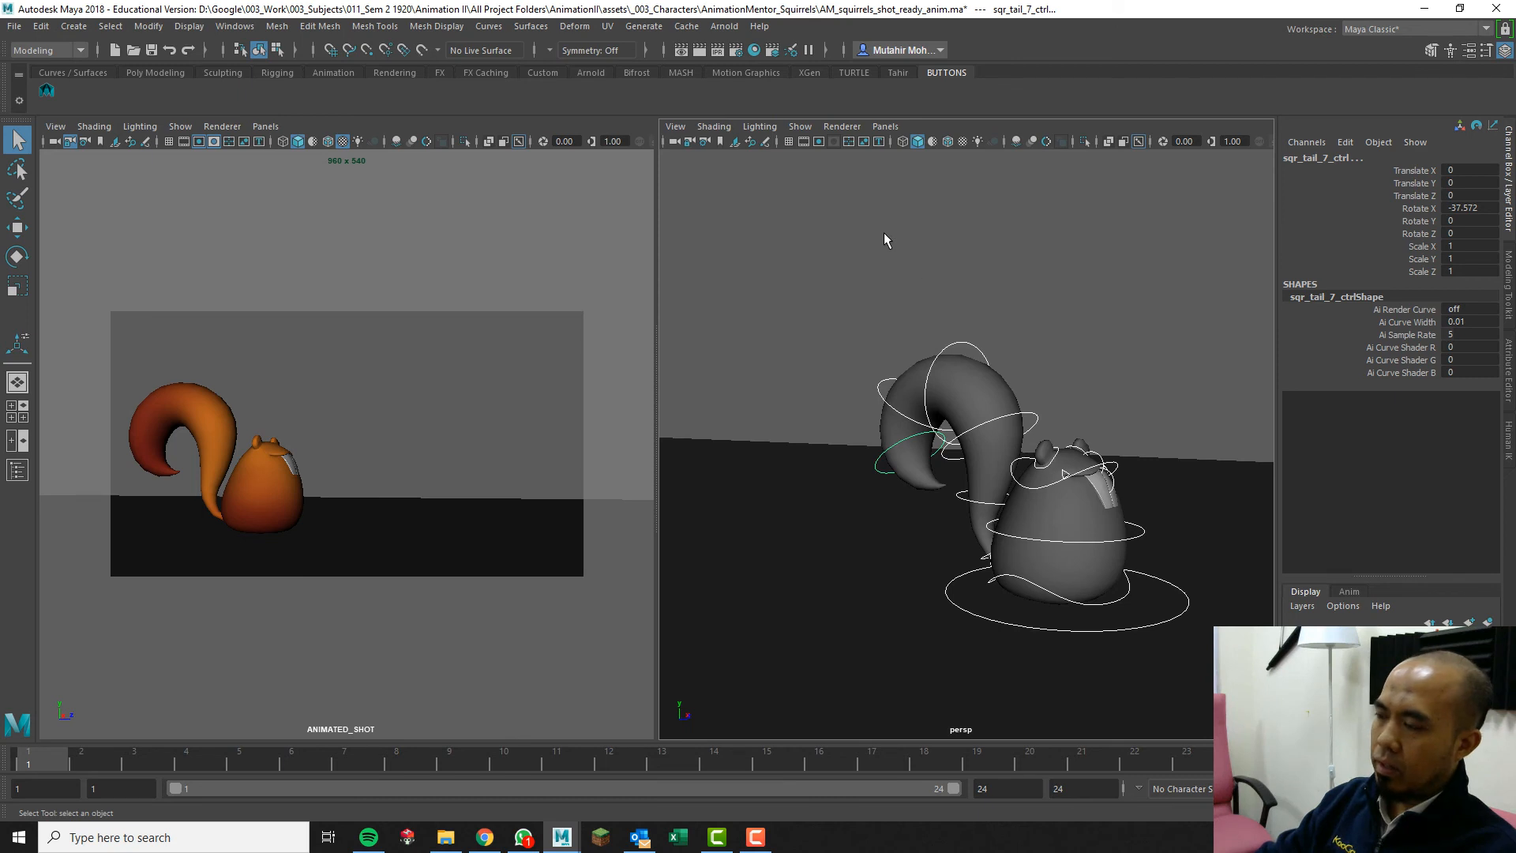
Deselect everything, test the shelf button by selecting all the squirrel's controls with it, and clear the selection.
left_click(962, 259)
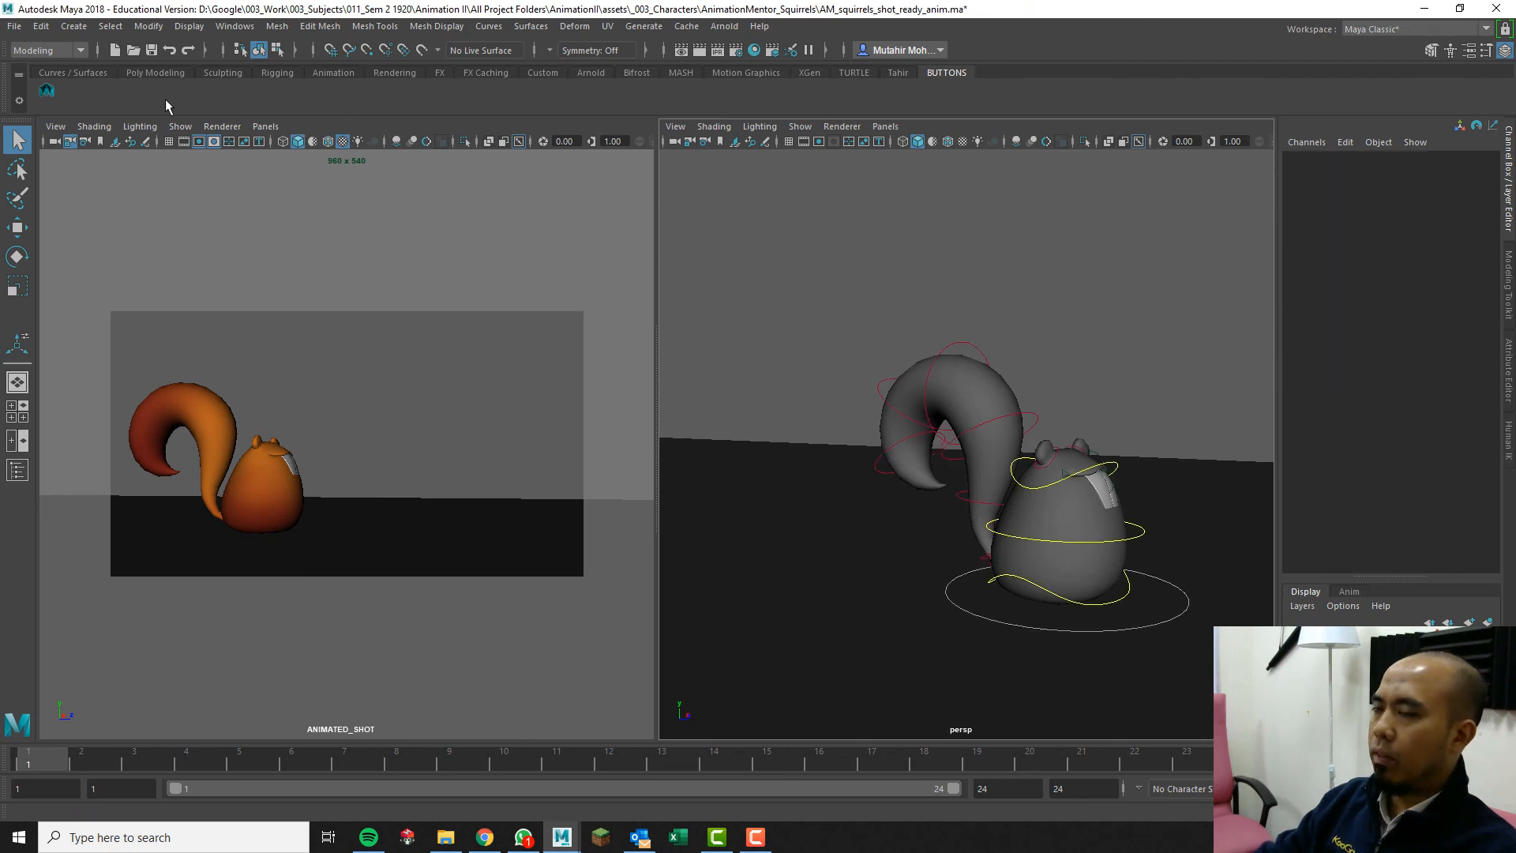
left_click(50, 93)
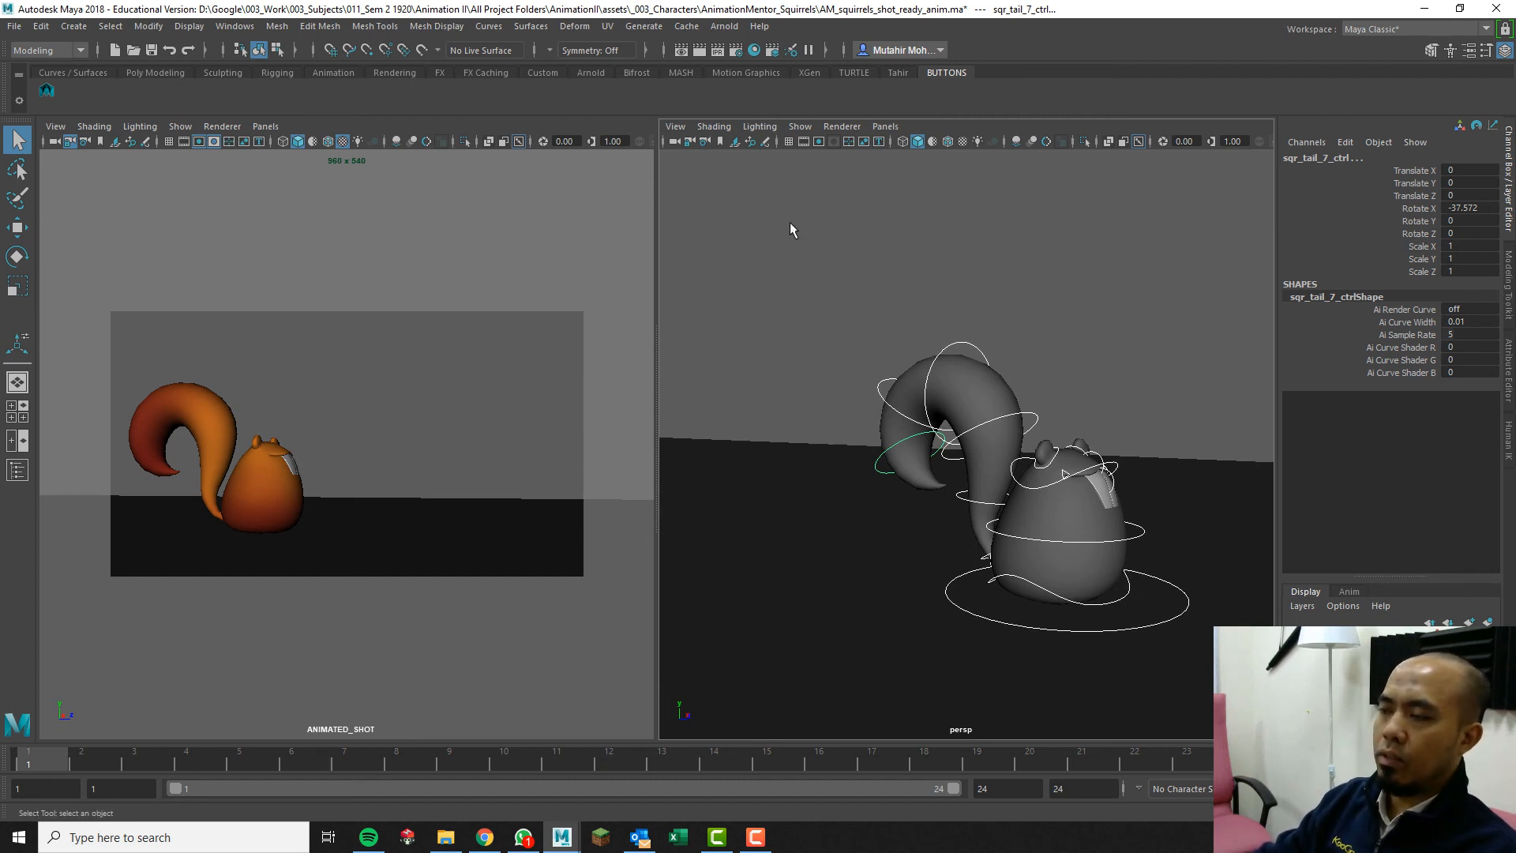
left_click(821, 251)
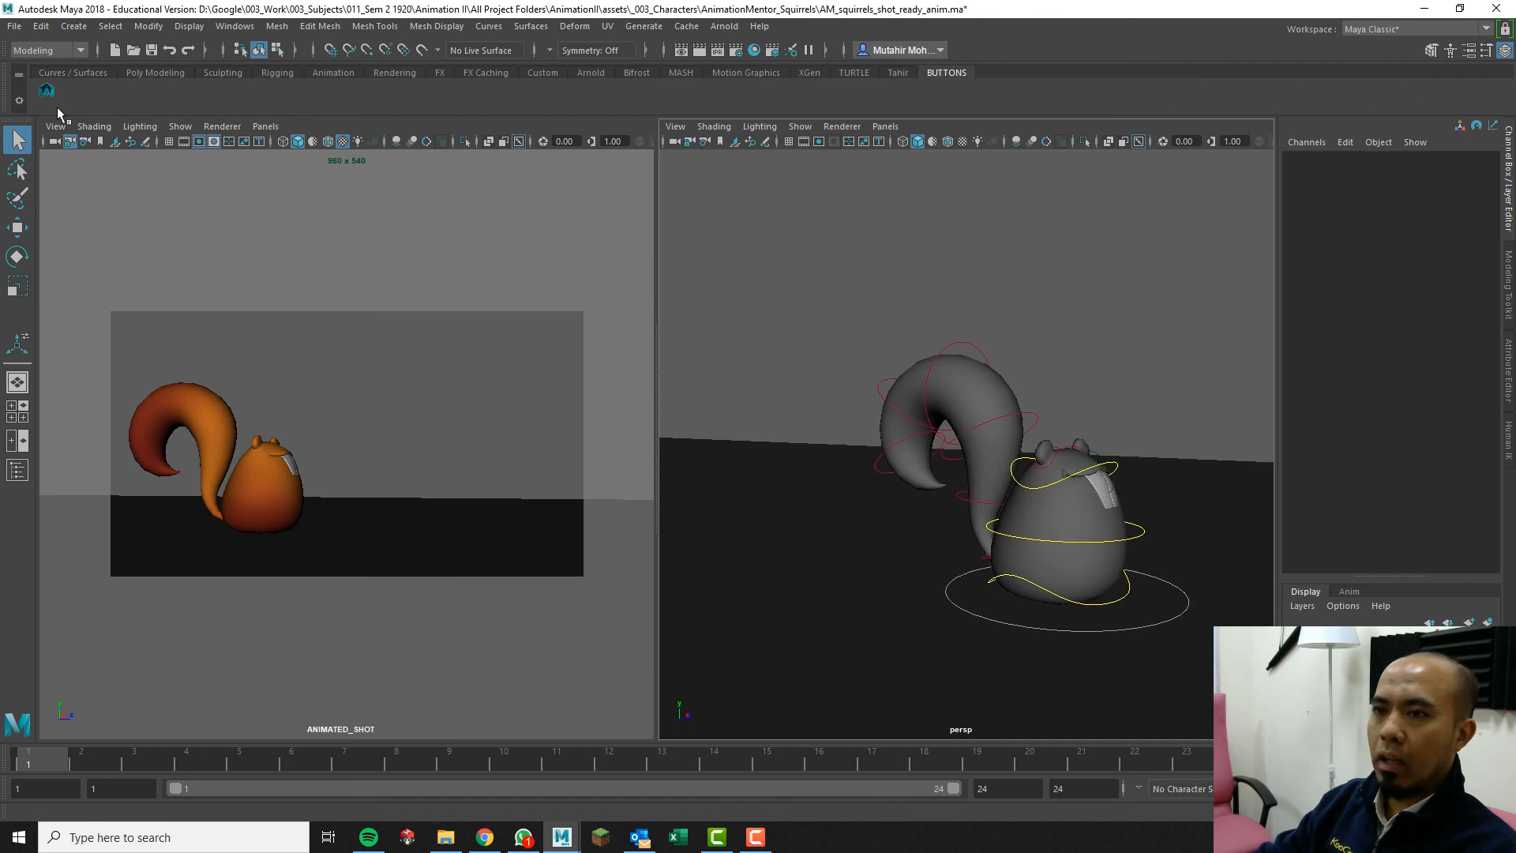
Give the BUTTONS shelf's script button the icon label SQR in the Shelf Editor and save all shelves.
left_click(20, 101)
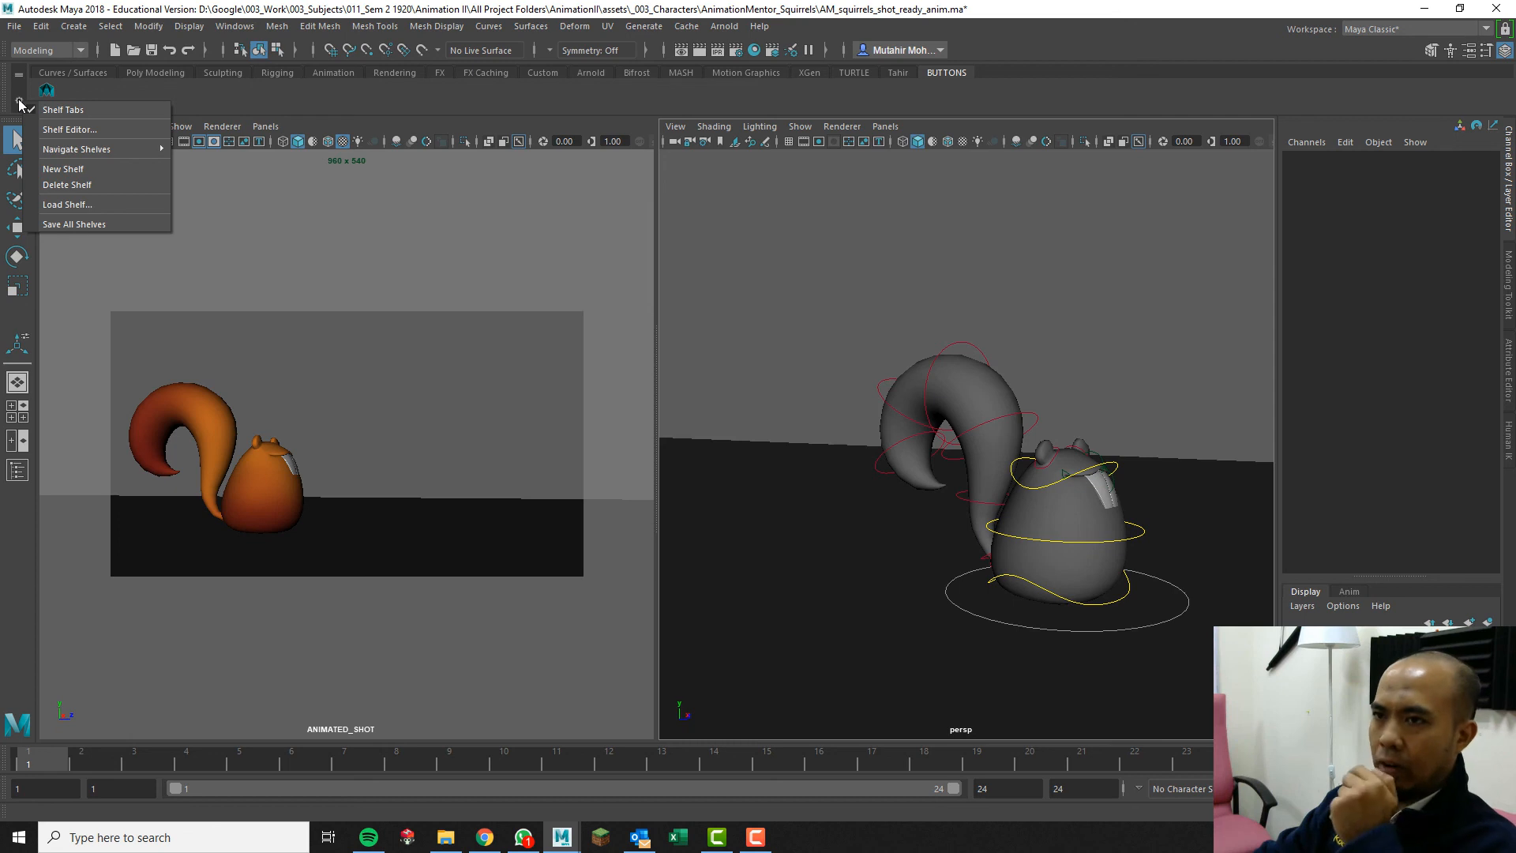
left_click(75, 129)
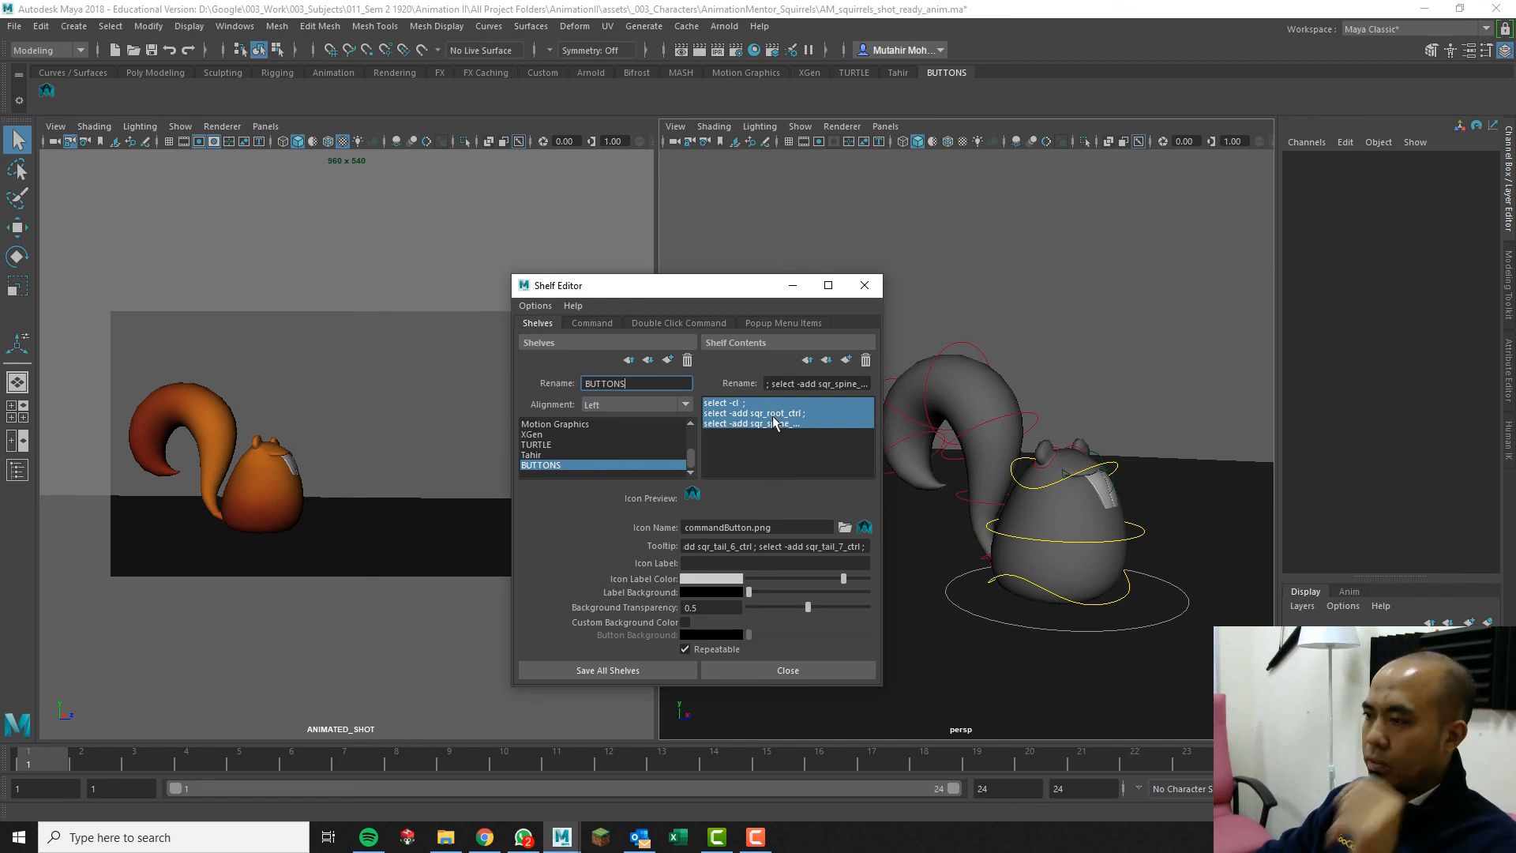
left_click(695, 564)
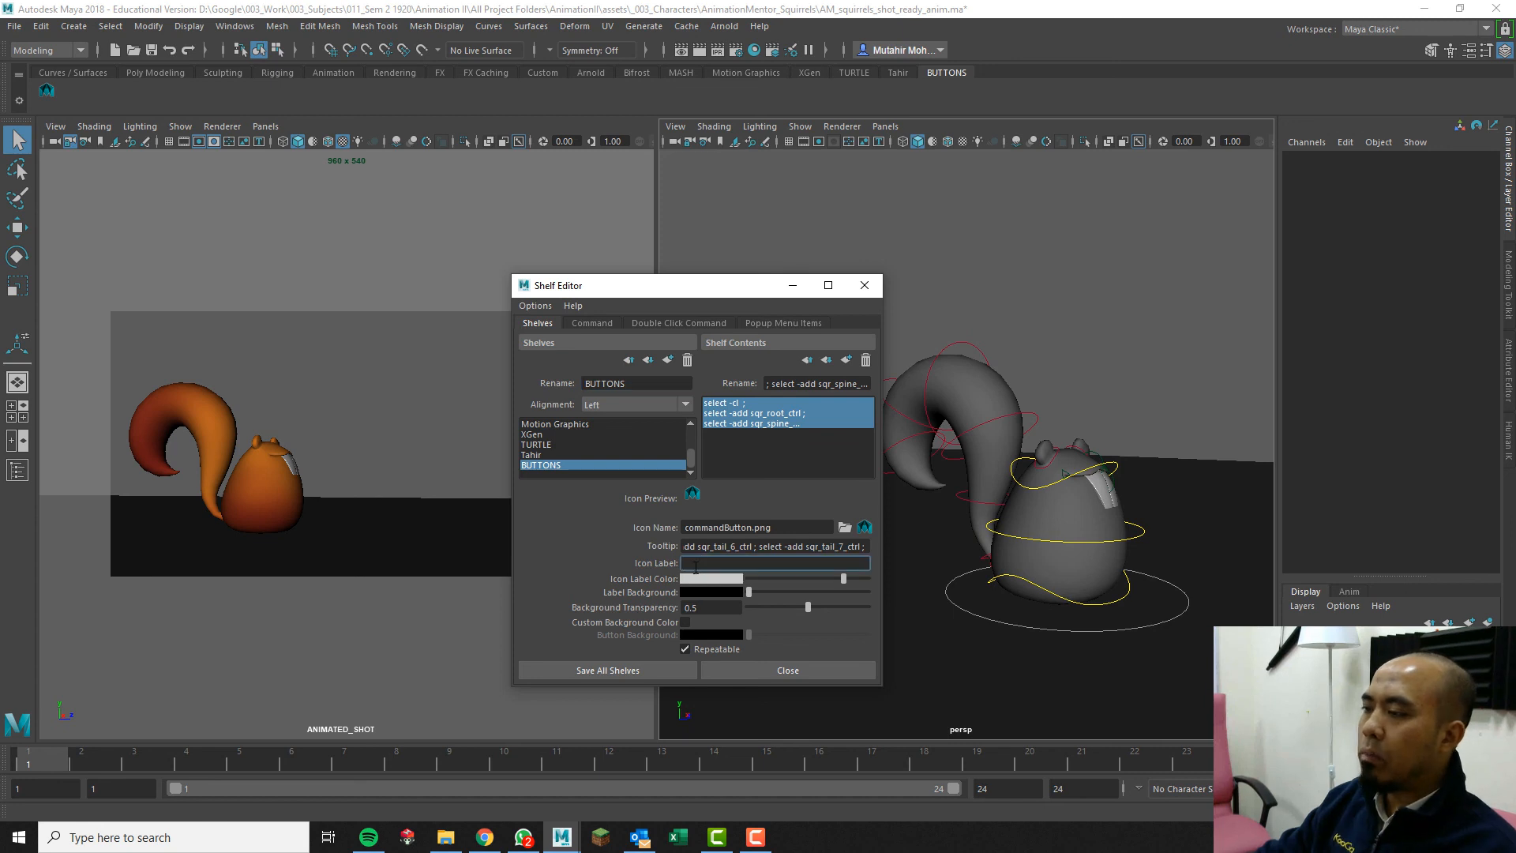
type("S")
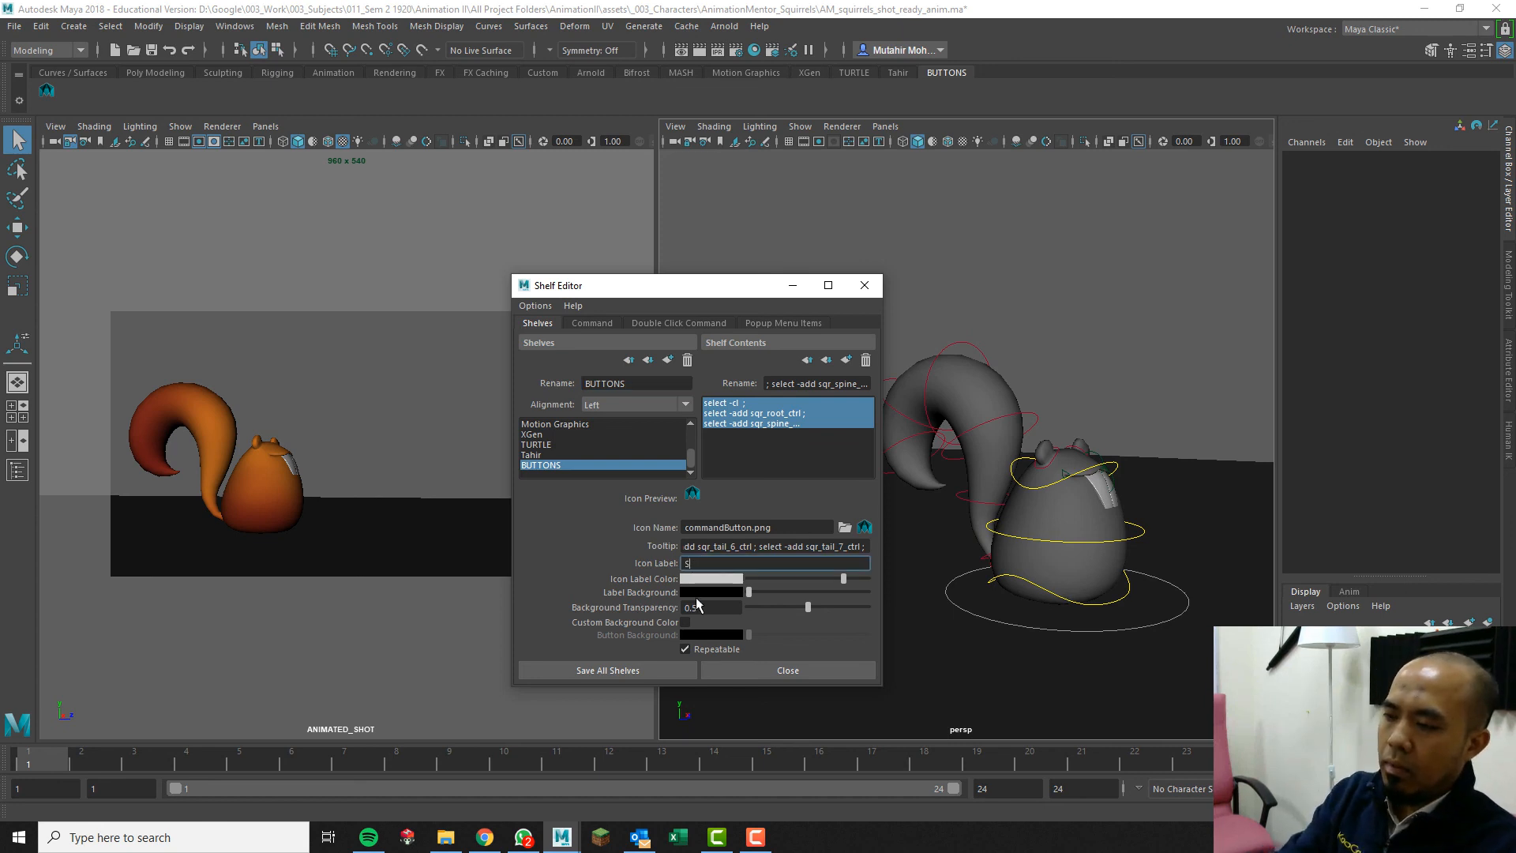
type("QR")
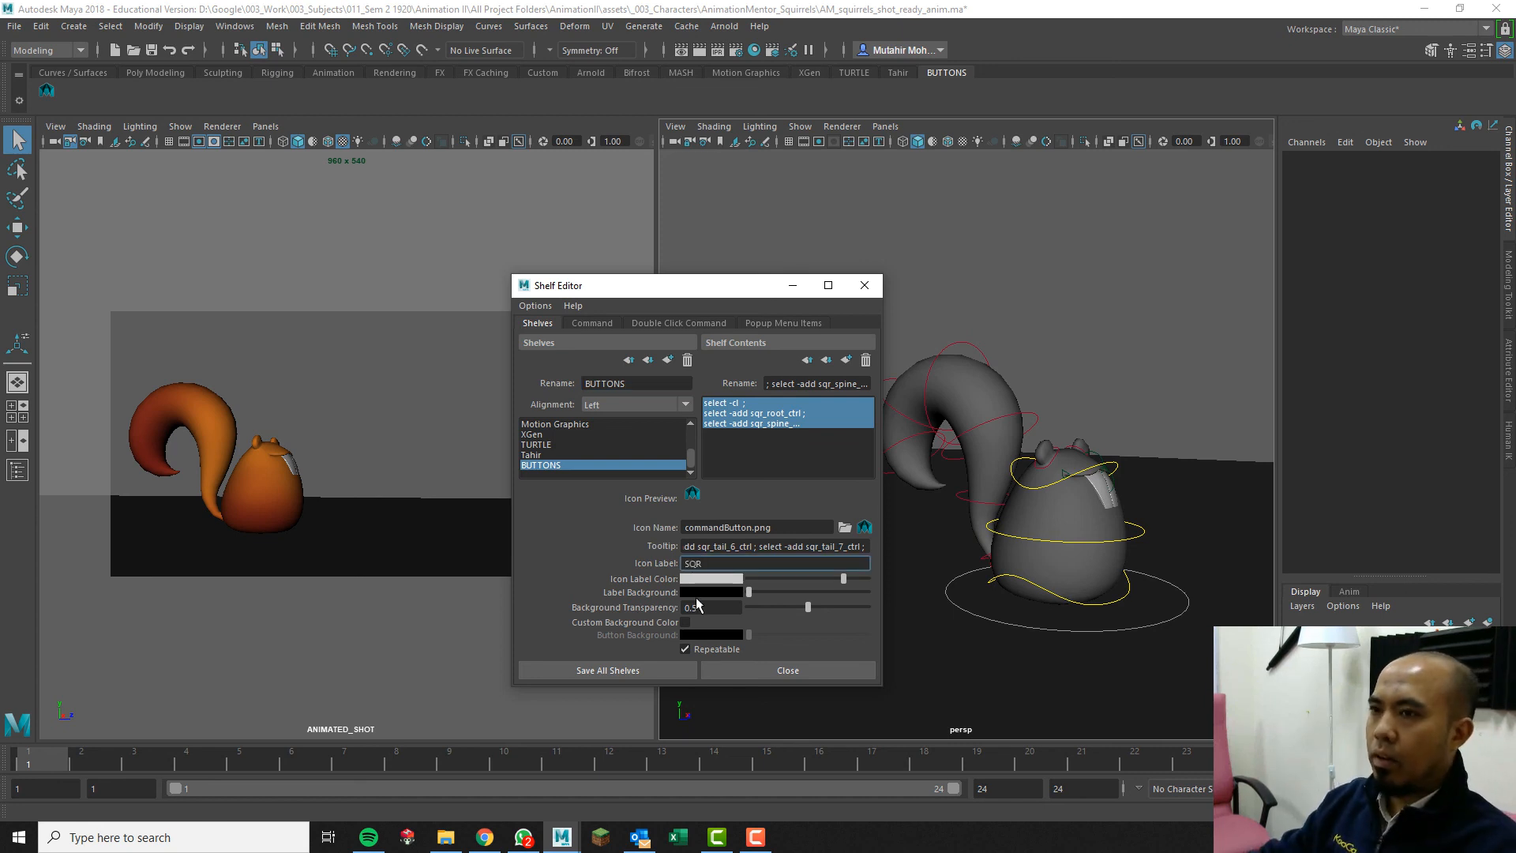
key("Tab")
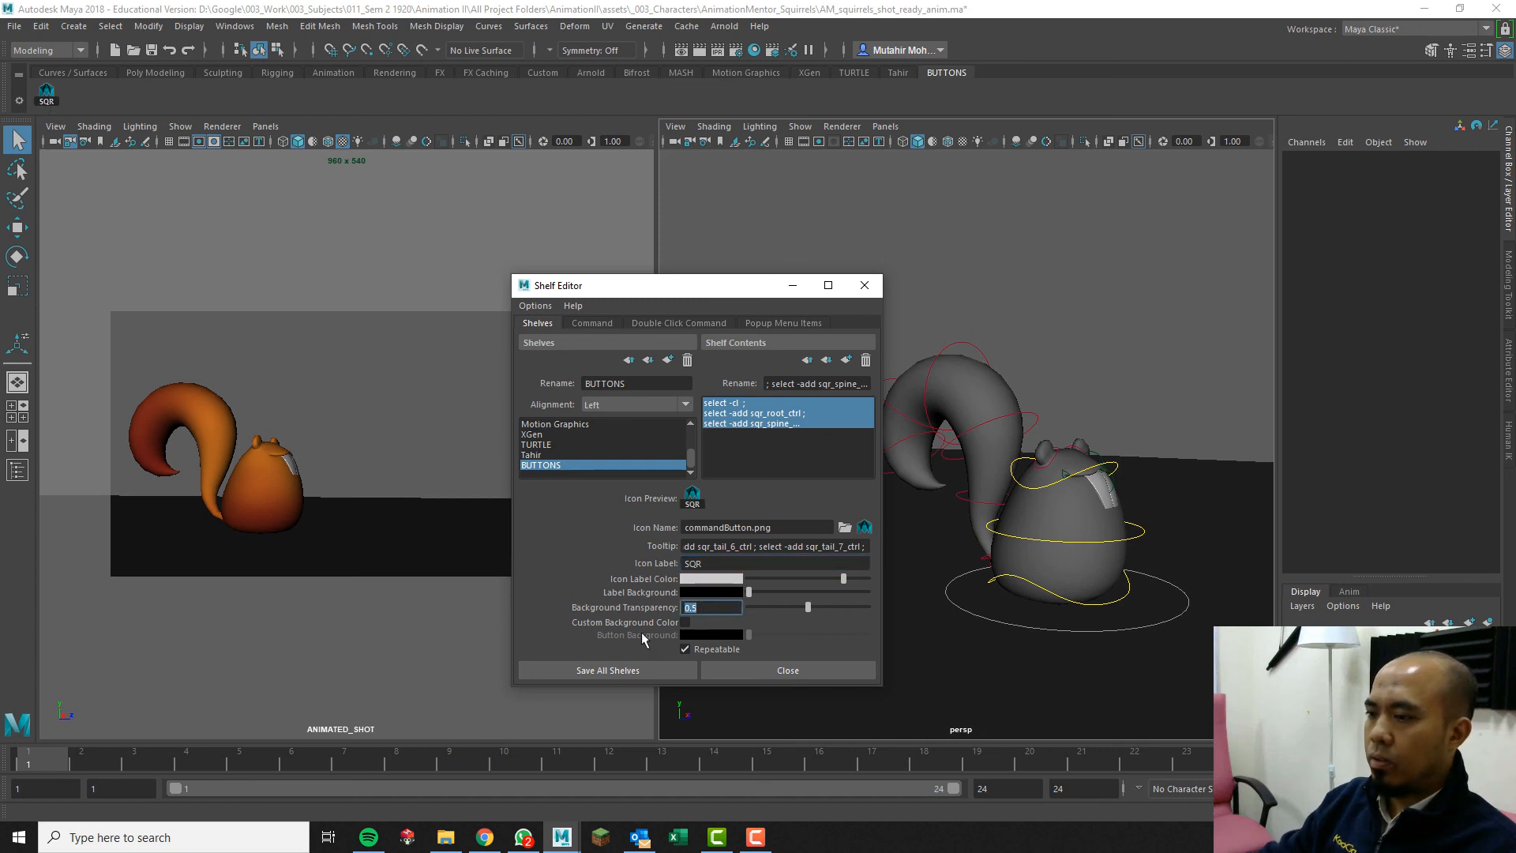
left_click(633, 668)
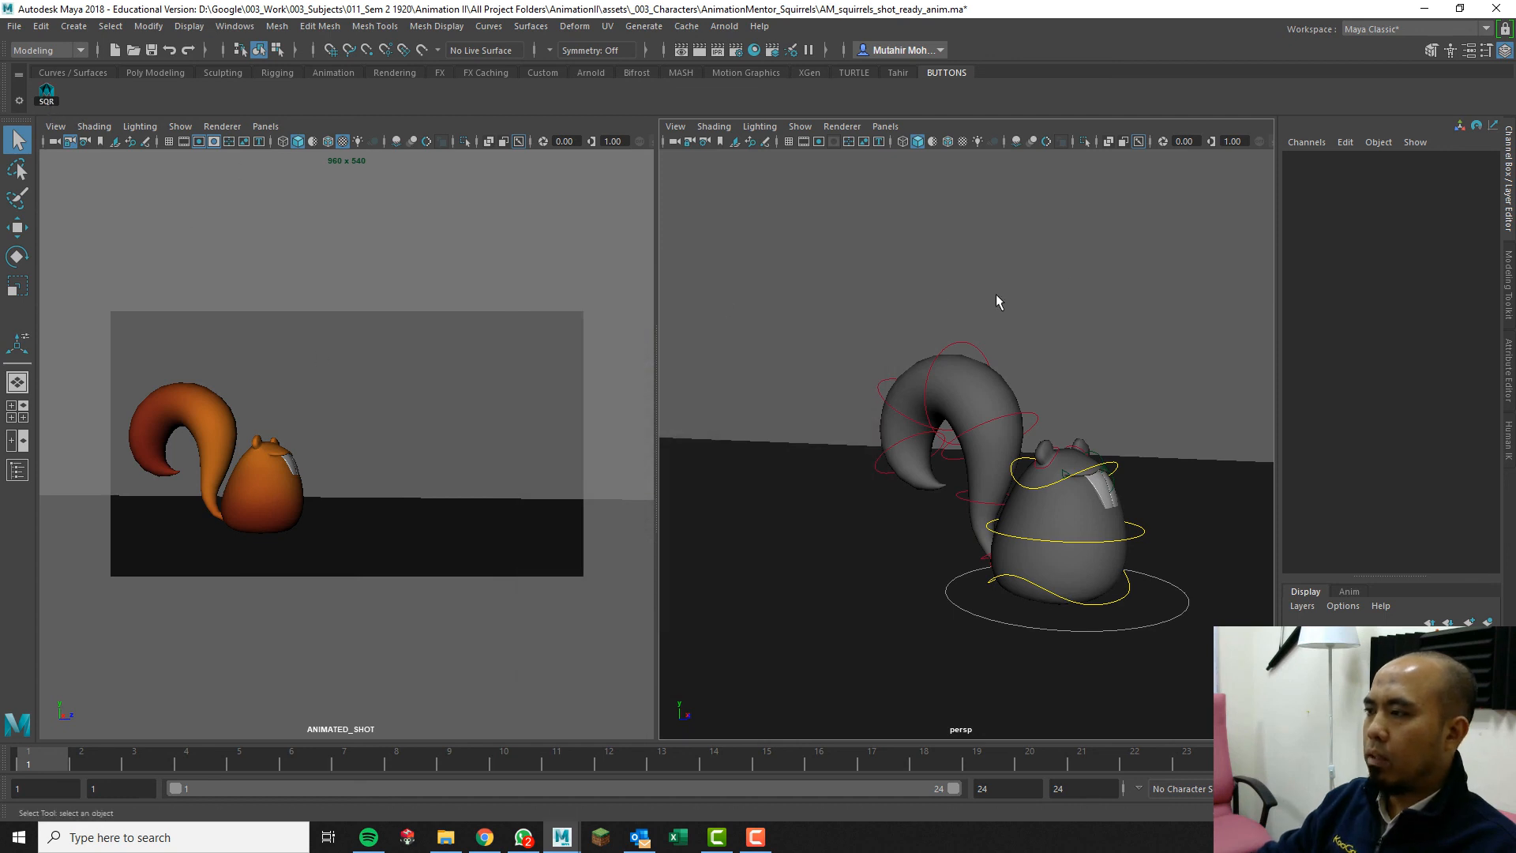
Select all the squirrel's controls with the SQR shelf button.
left_click(47, 93)
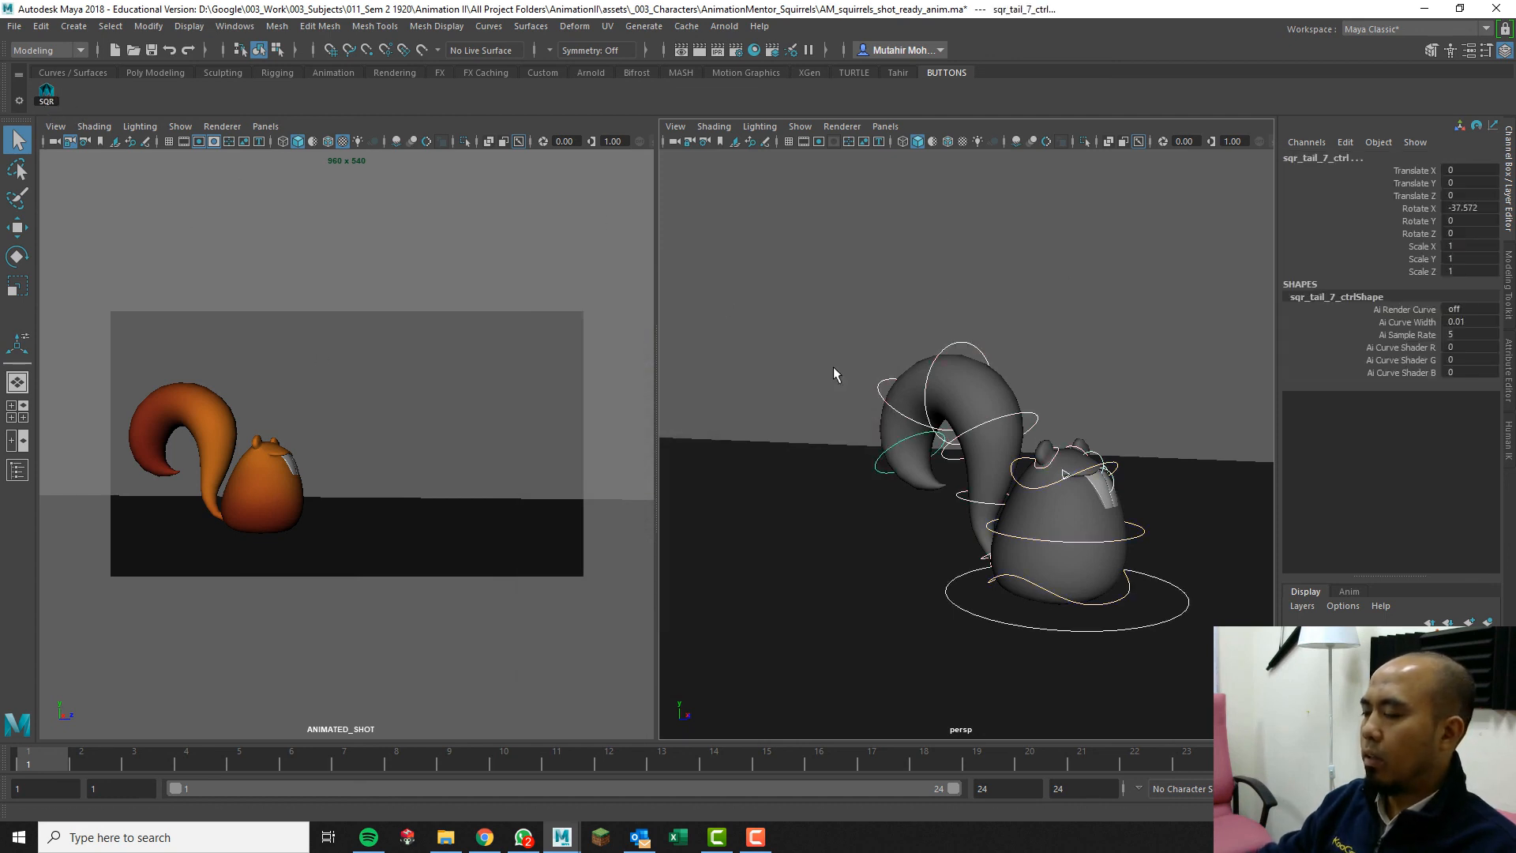